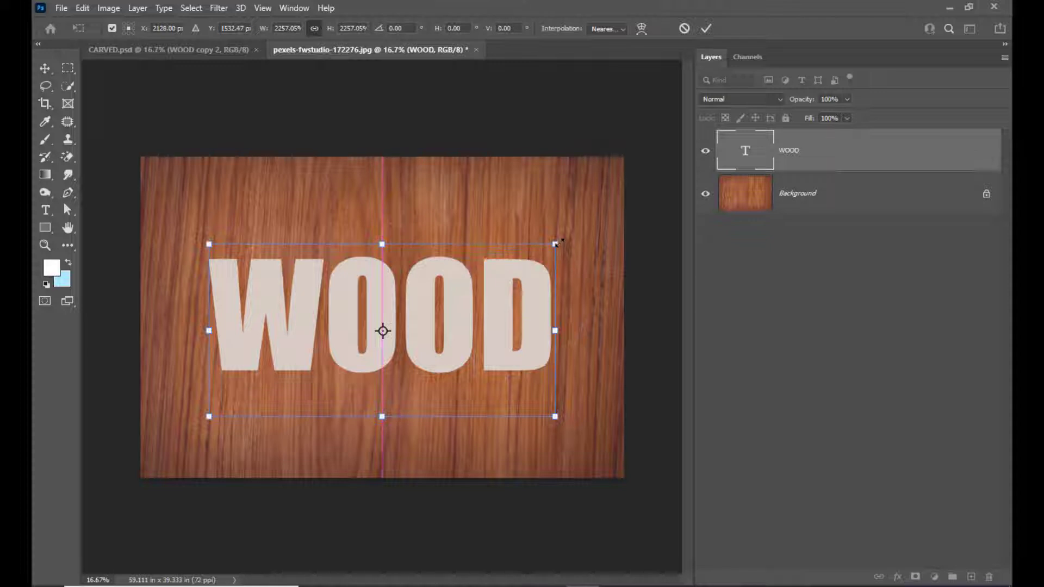
Scale the WOOD text down to about 1909%, keeping it centred on the wood background, and commit the transform
drag(556, 244, 521, 261)
mouse_move(443, 283)
mouse_down()
mouse_move(444, 275)
mouse_move(442, 289)
mouse_up()
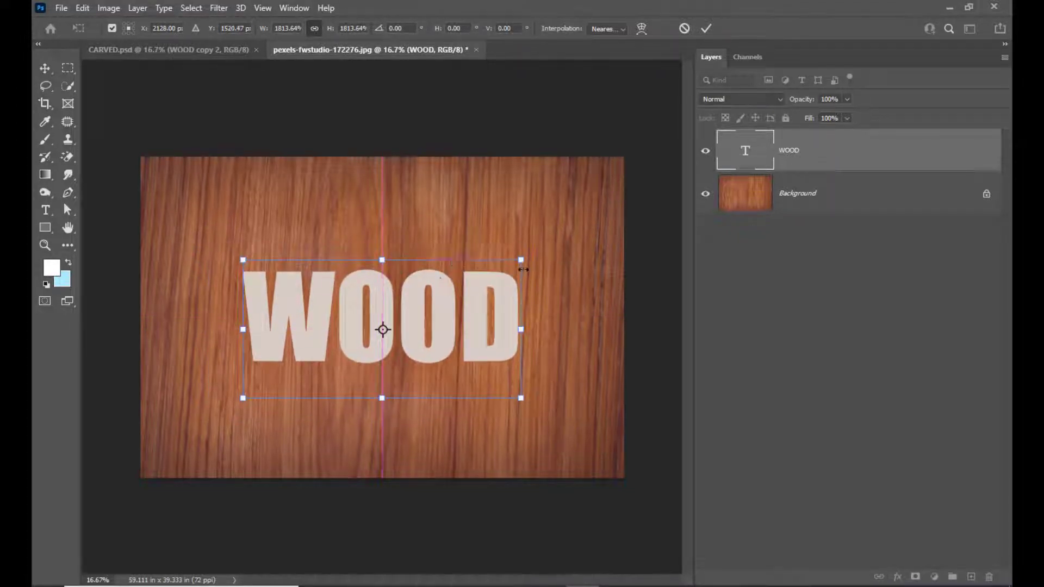
drag(521, 261, 529, 256)
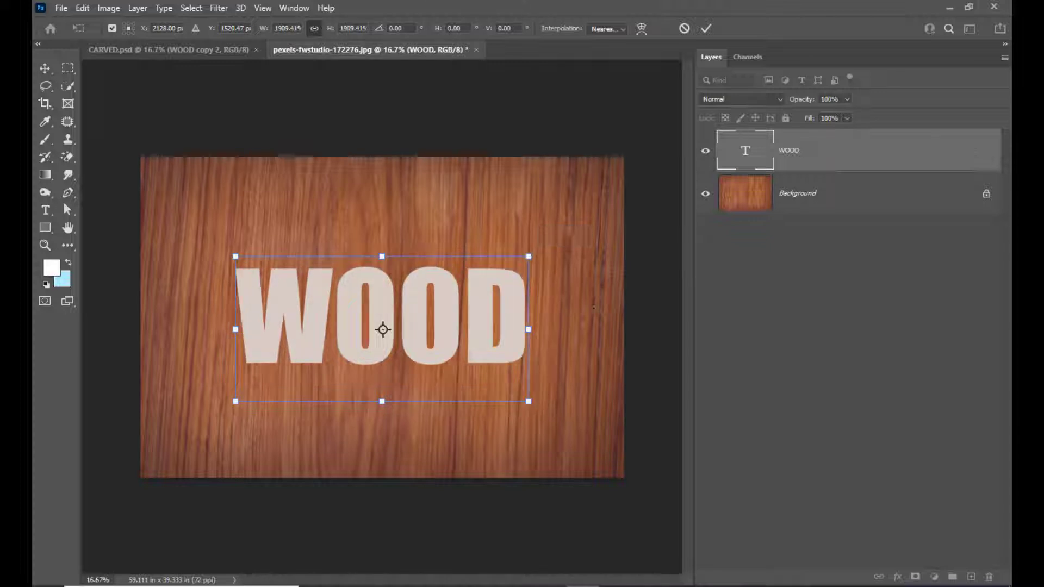
key(Return)
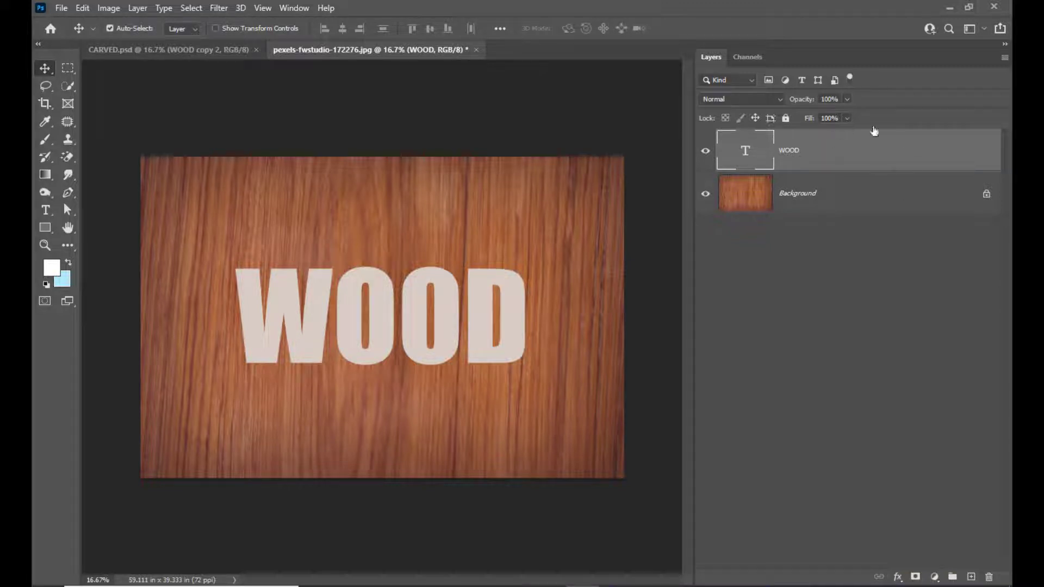
Reduce the WOOD text layer's fill to 0% and open its layer style settings
click(847, 118)
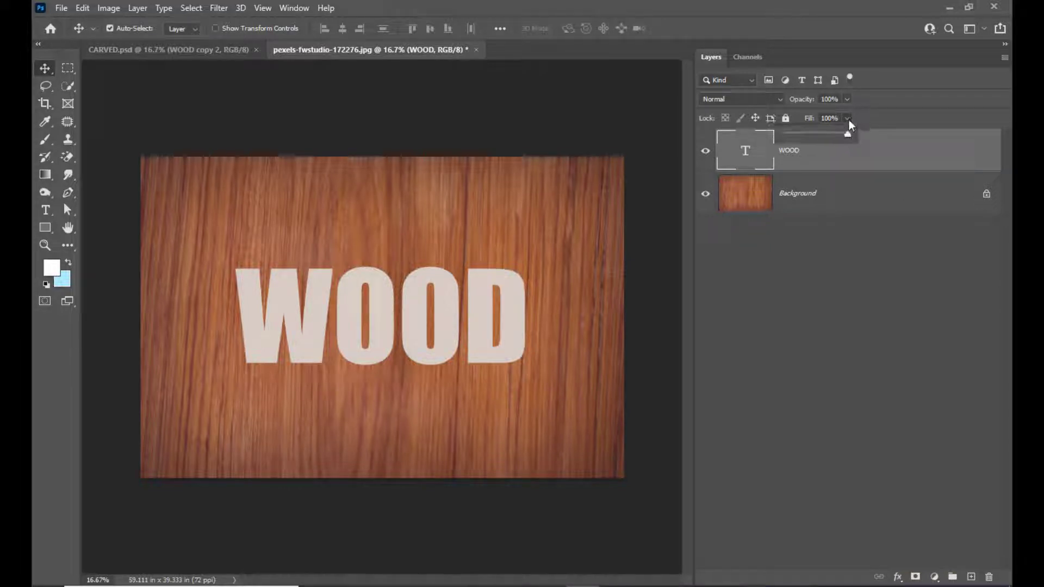
click(846, 156)
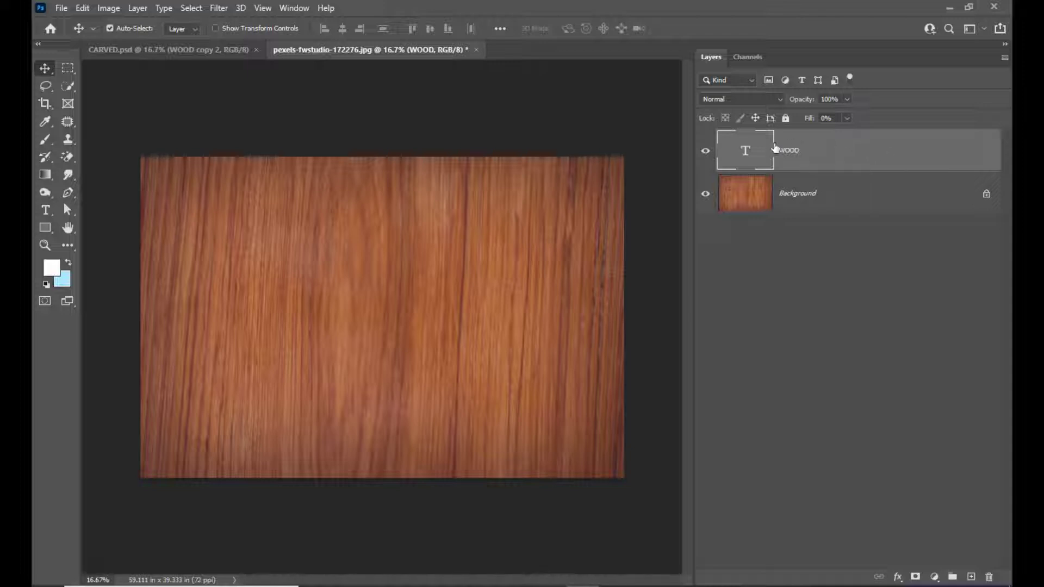
double_click(882, 146)
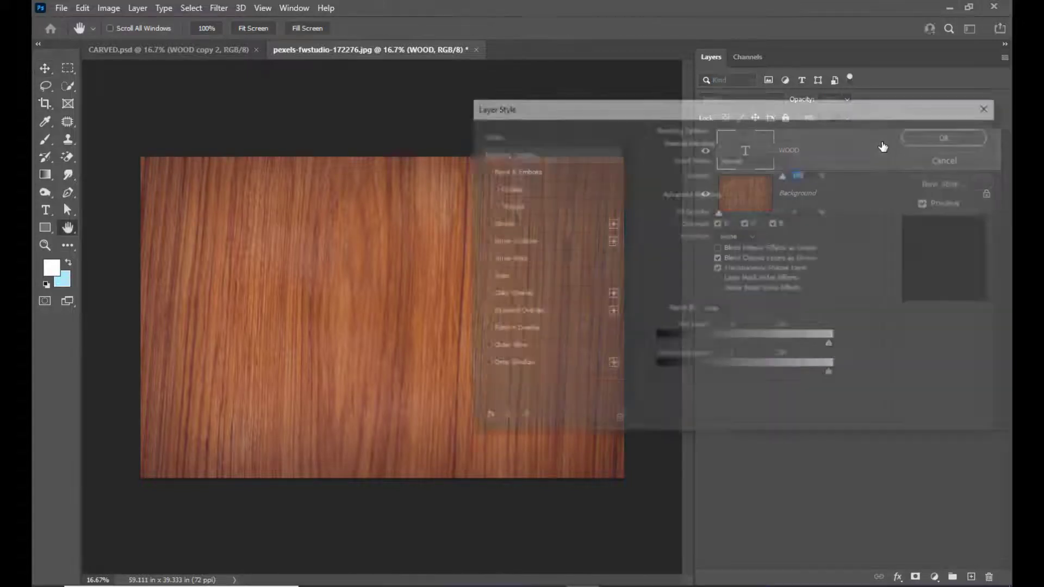
drag(561, 110, 637, 94)
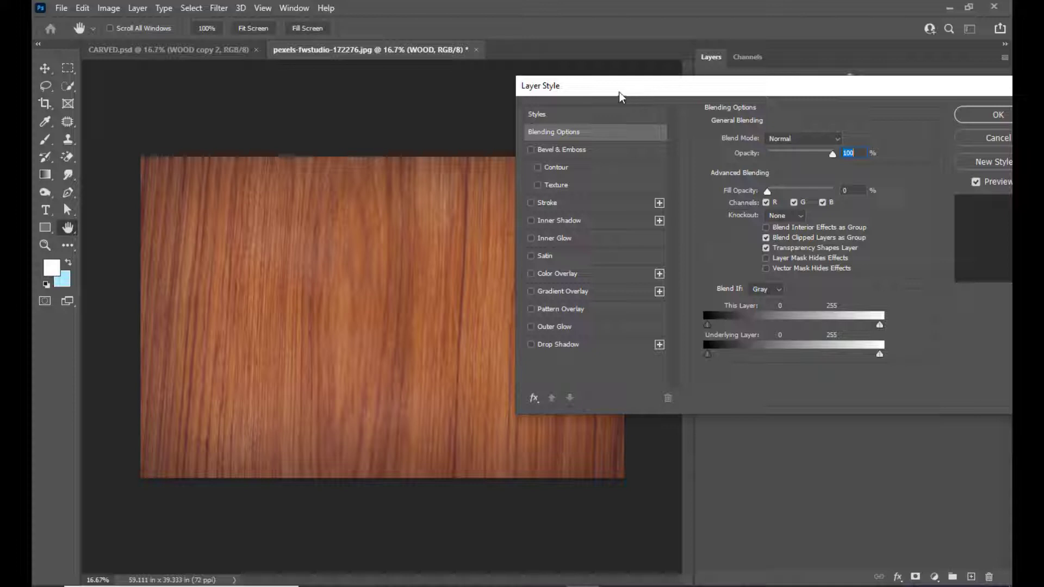
mouse_move(619, 93)
mouse_down()
mouse_move(649, 92)
mouse_move(604, 100)
mouse_up()
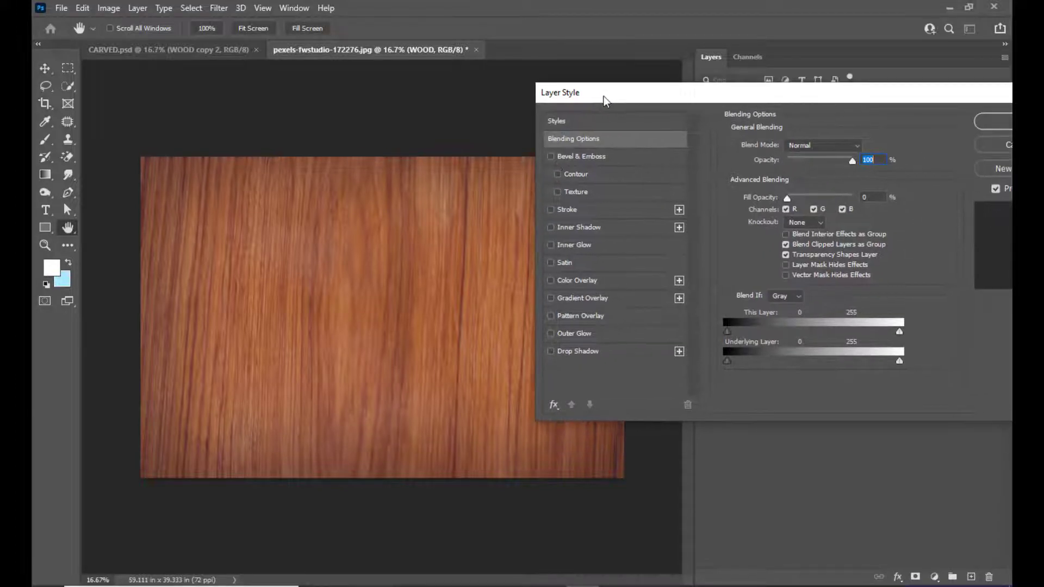
Enable the Bevel & Emboss effect on the WOOD layer and reset its settings to default
click(552, 155)
click(595, 158)
drag(673, 96, 631, 97)
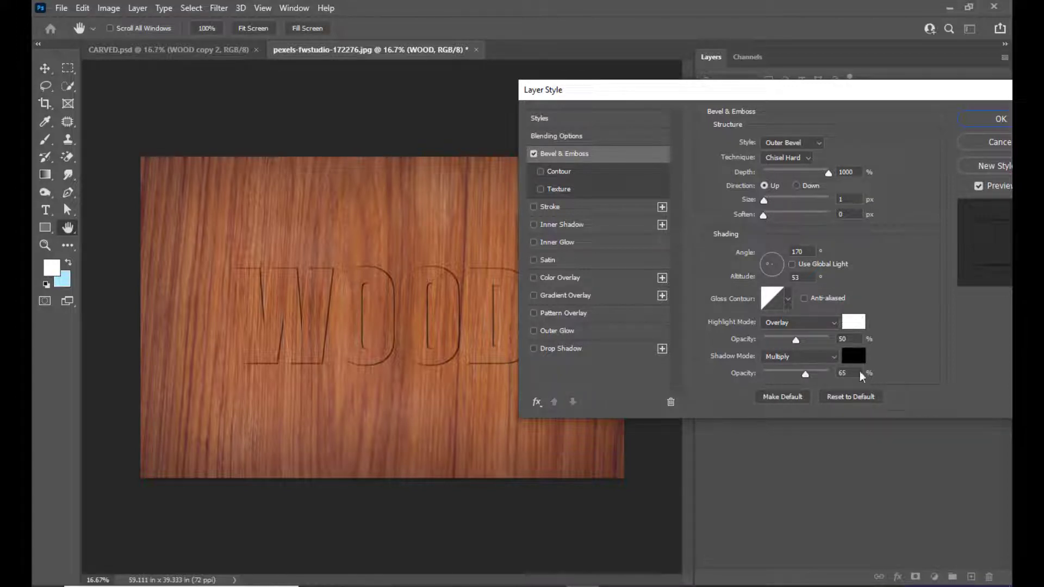
drag(743, 98, 751, 74)
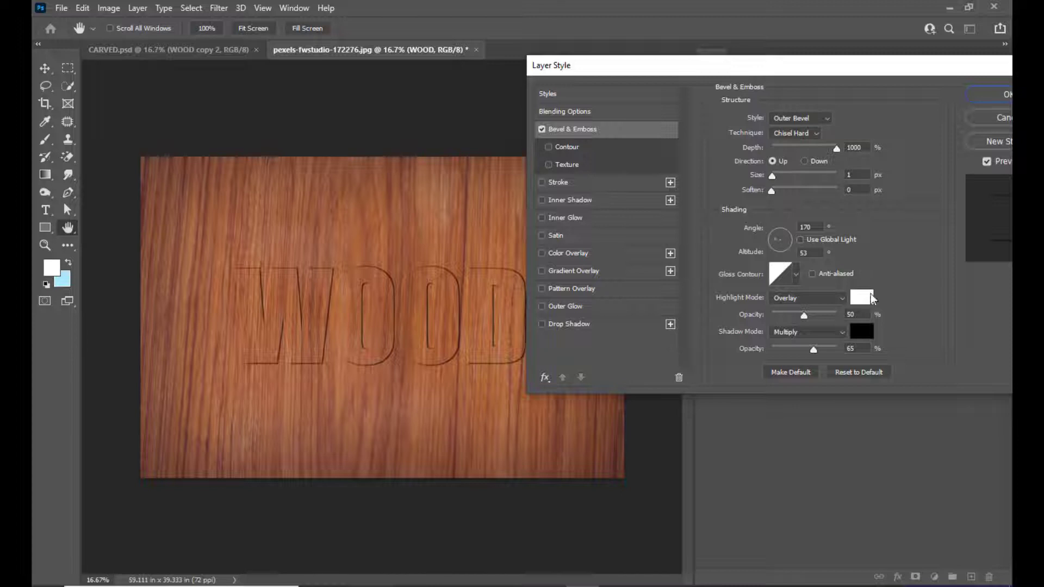
click(864, 371)
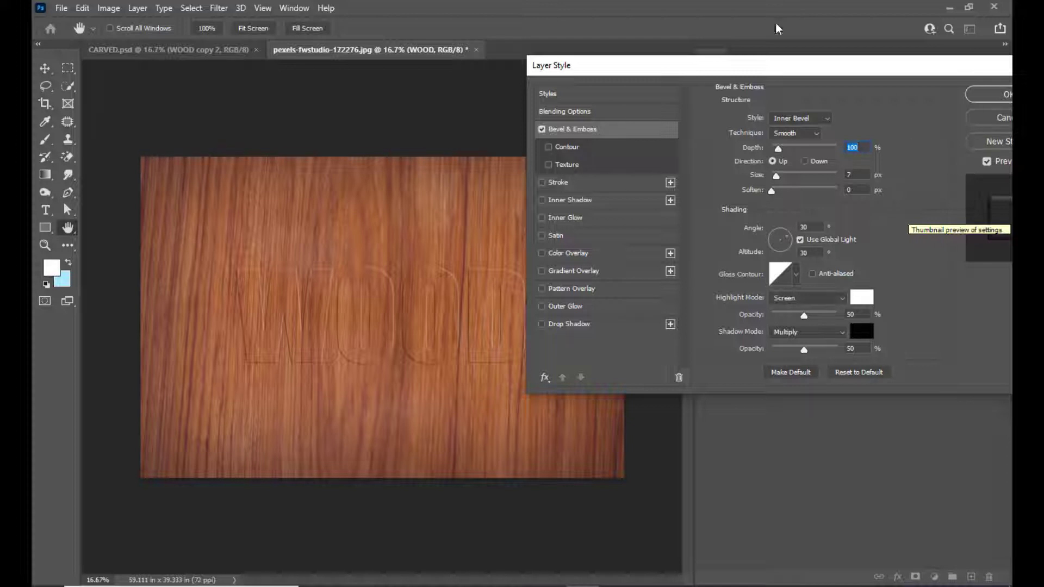
Set the bevel style to Outer Bevel and the technique to Chisel Hard
drag(753, 67, 767, 98)
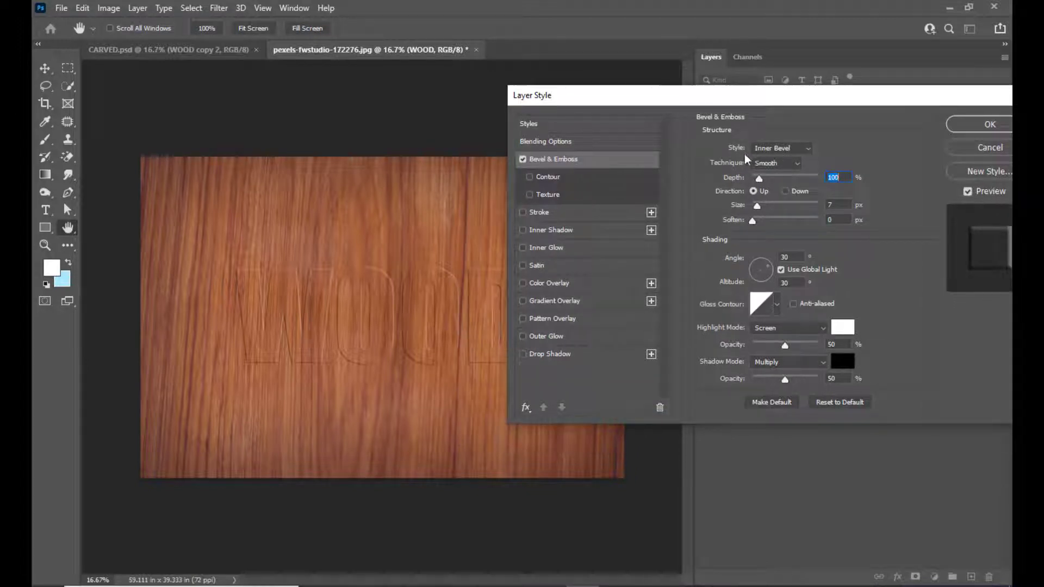
drag(757, 100, 729, 115)
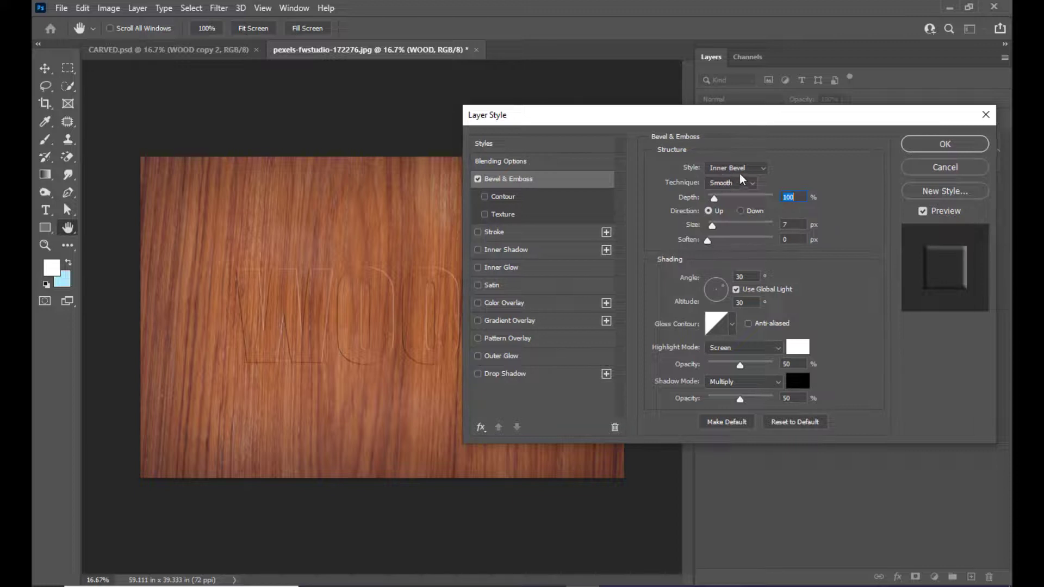
click(759, 170)
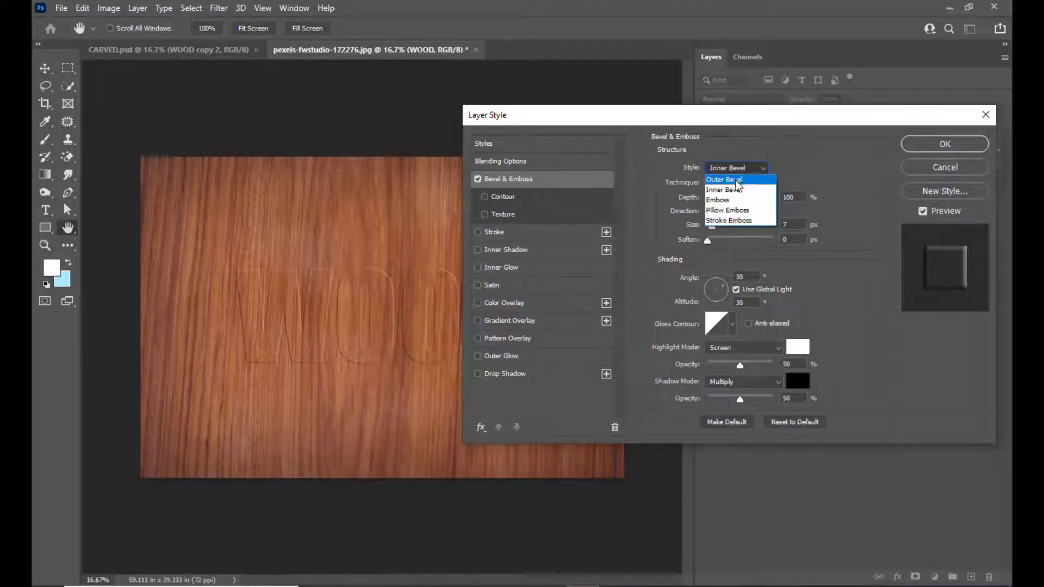
click(739, 185)
drag(675, 117, 740, 92)
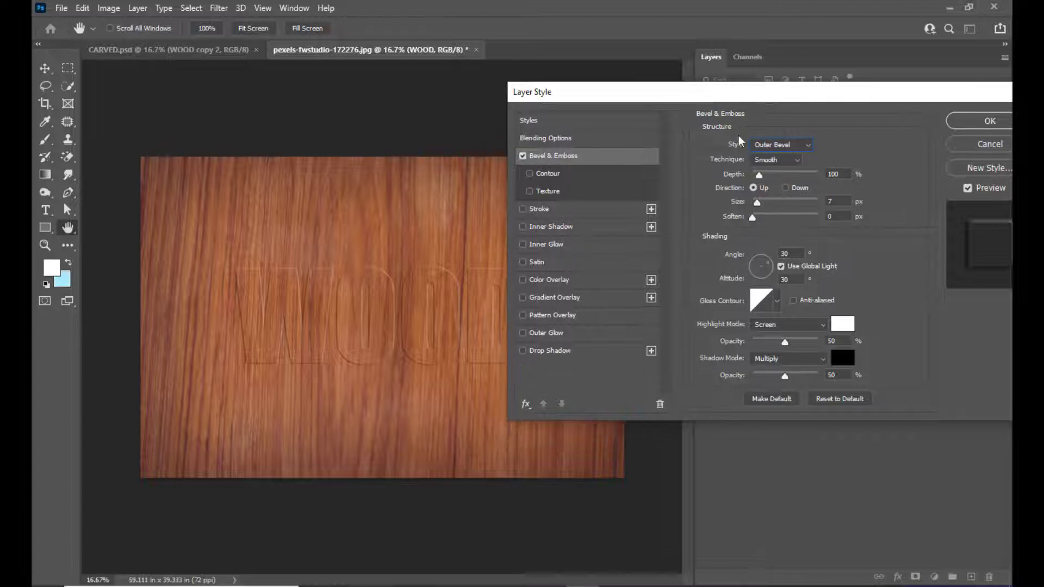
click(777, 160)
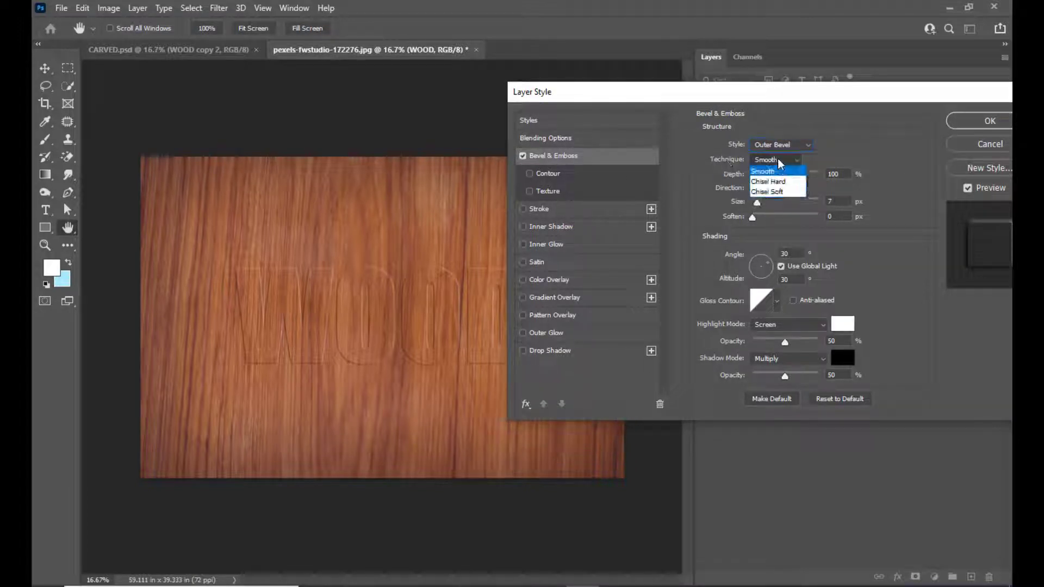
click(777, 181)
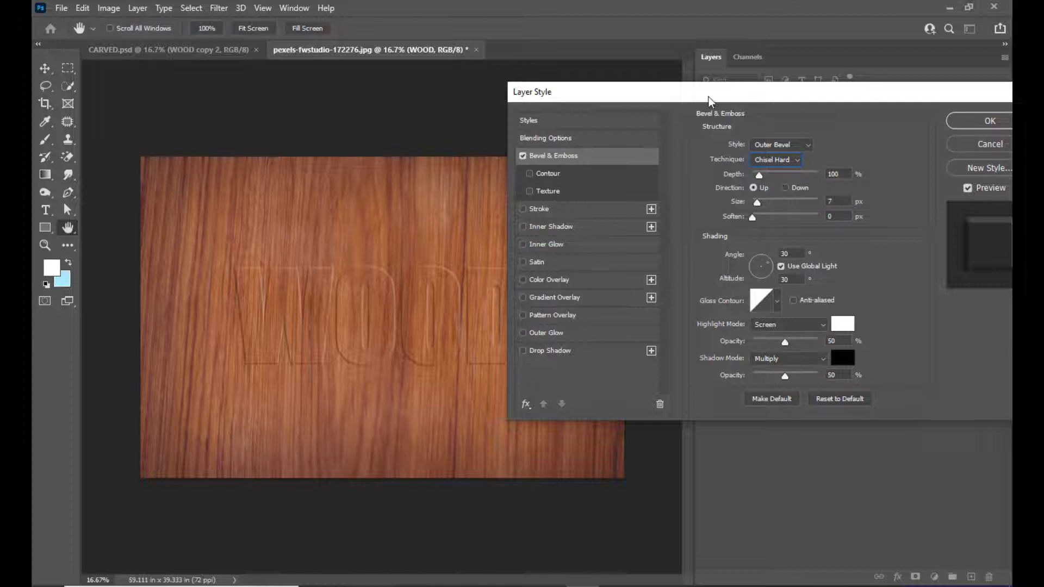
Set the bevel's depth to 1000% with a size of 7 px
drag(708, 97, 769, 72)
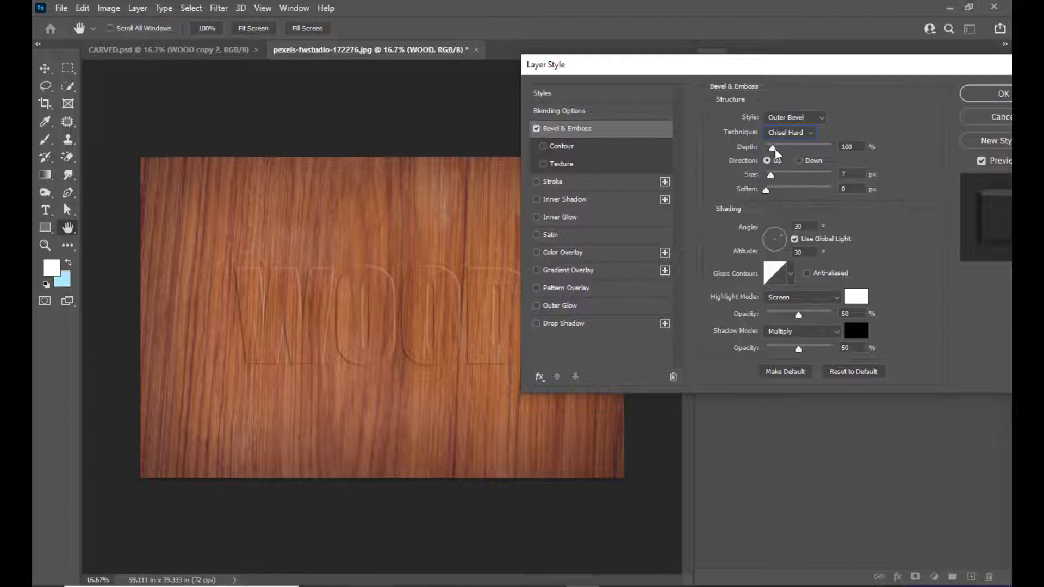
mouse_move(774, 149)
mouse_down()
mouse_move(826, 150)
mouse_move(750, 158)
mouse_move(780, 154)
mouse_up()
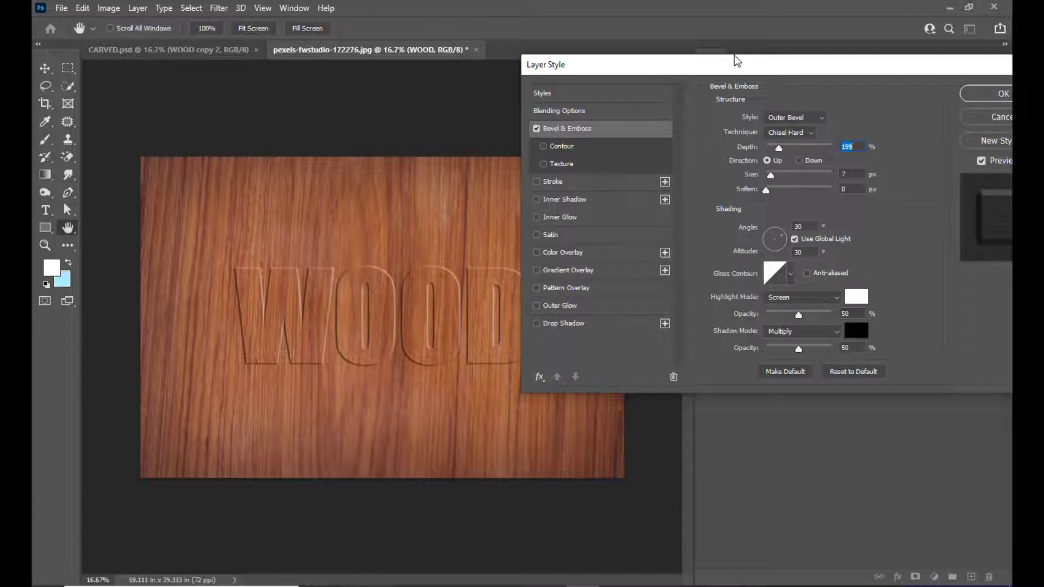
drag(737, 61, 722, 65)
drag(767, 153, 837, 155)
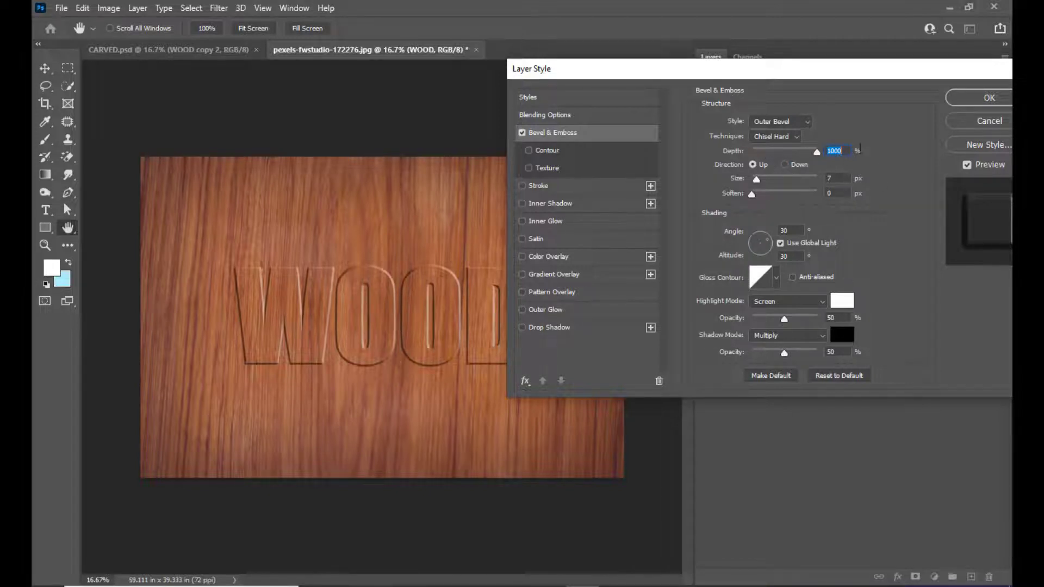
drag(744, 66, 755, 66)
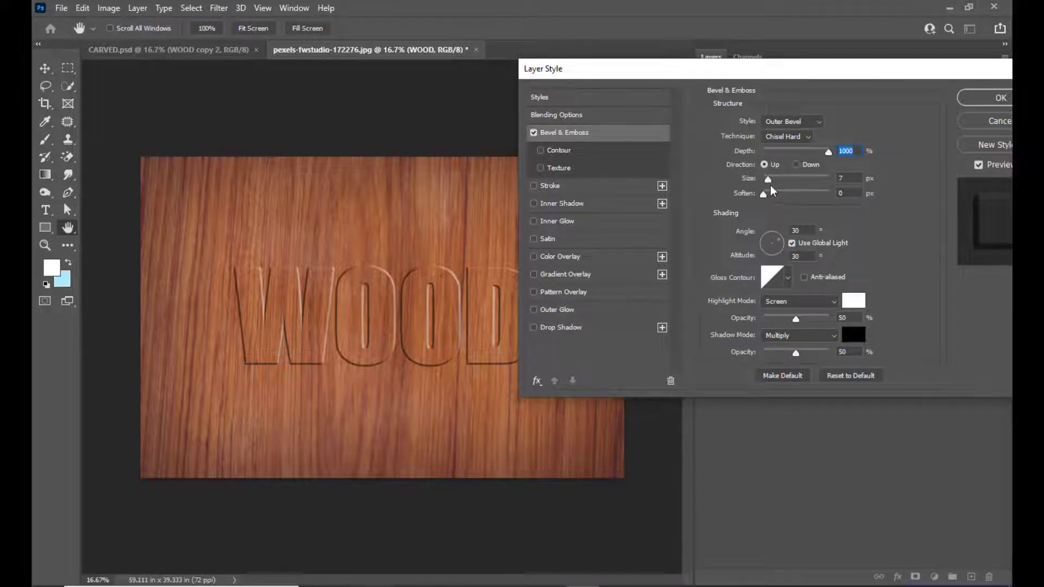
mouse_move(768, 182)
mouse_down()
mouse_move(789, 183)
mouse_move(761, 190)
mouse_move(772, 188)
mouse_up()
click(849, 179)
Turn off global light for the bevel and set the light angle to -167° with an altitude of 26°
drag(757, 75, 739, 67)
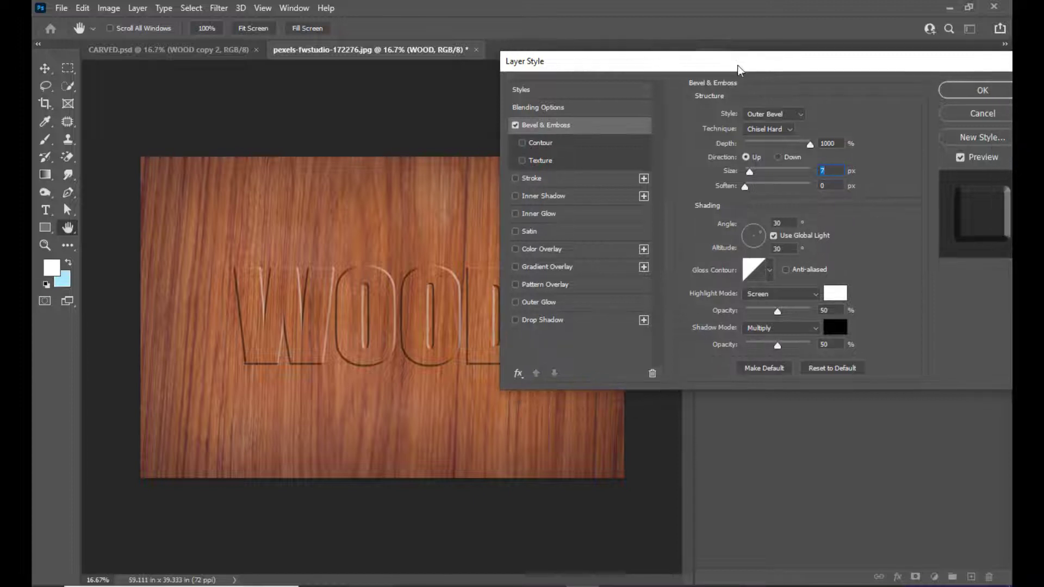
click(774, 237)
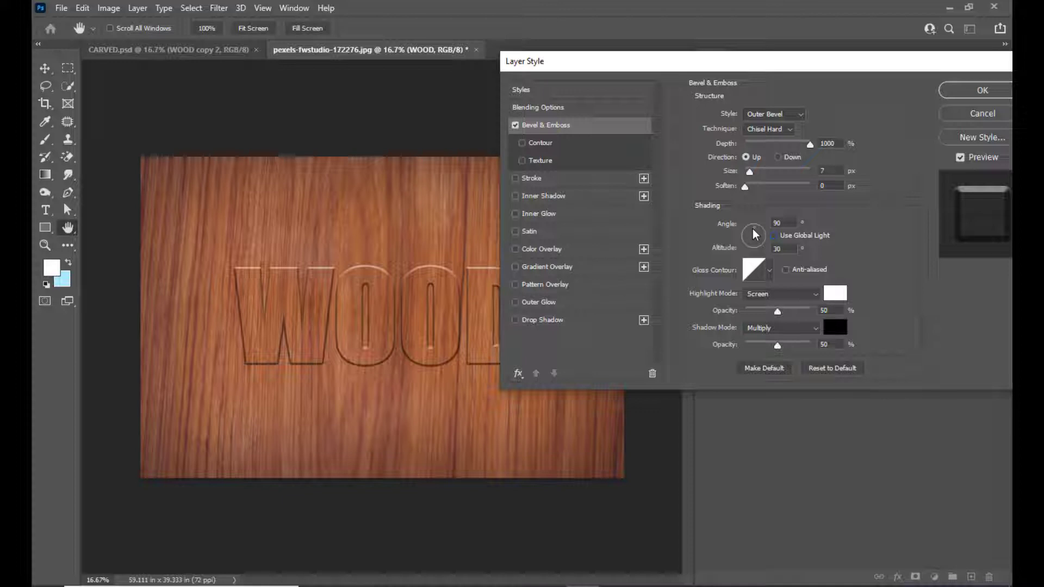
drag(755, 235, 746, 237)
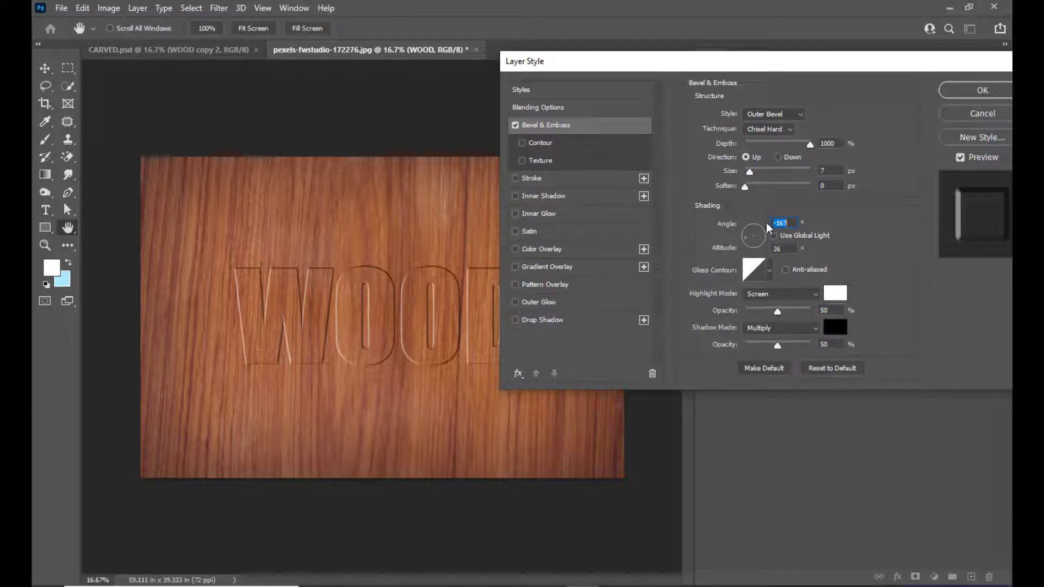
Set the bevel's highlight mode to Overlay
drag(742, 65, 703, 51)
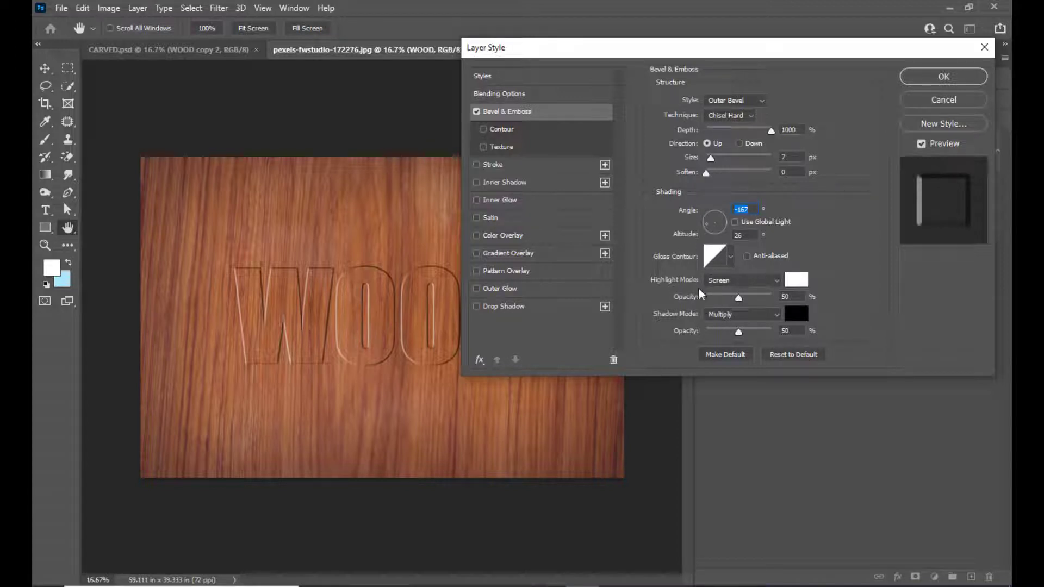
drag(697, 51, 715, 52)
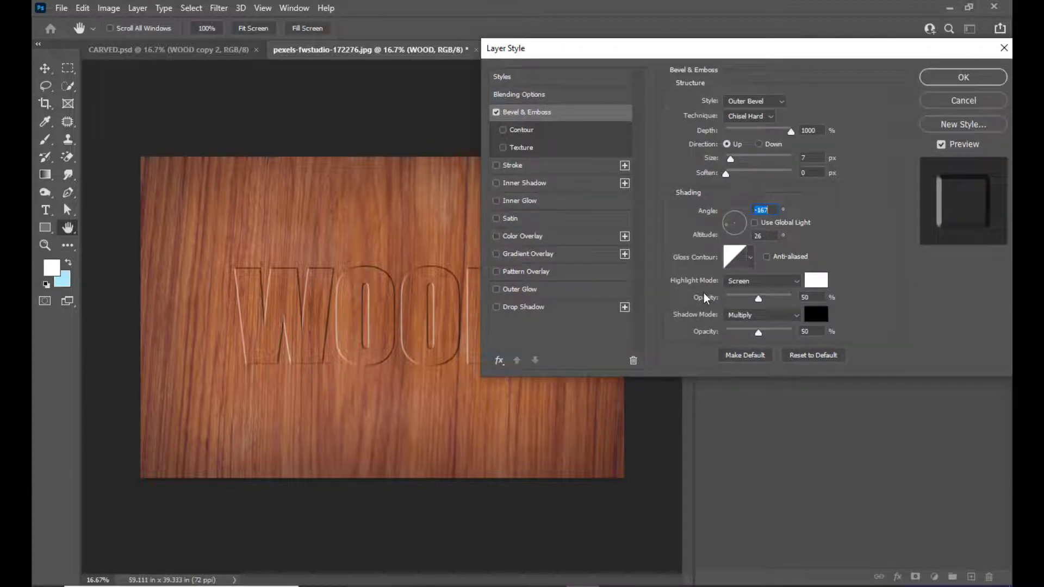
click(767, 283)
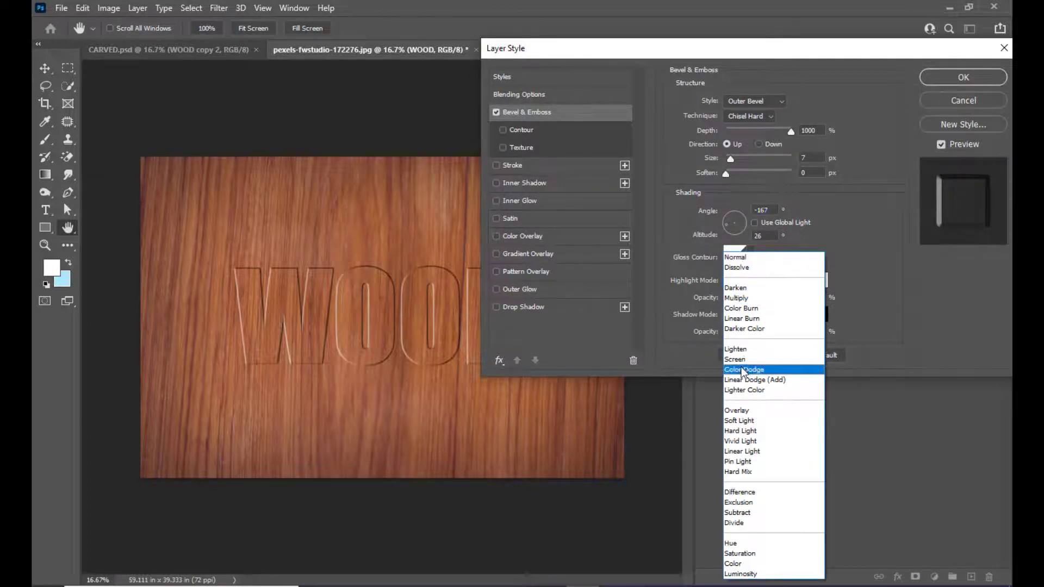
click(759, 416)
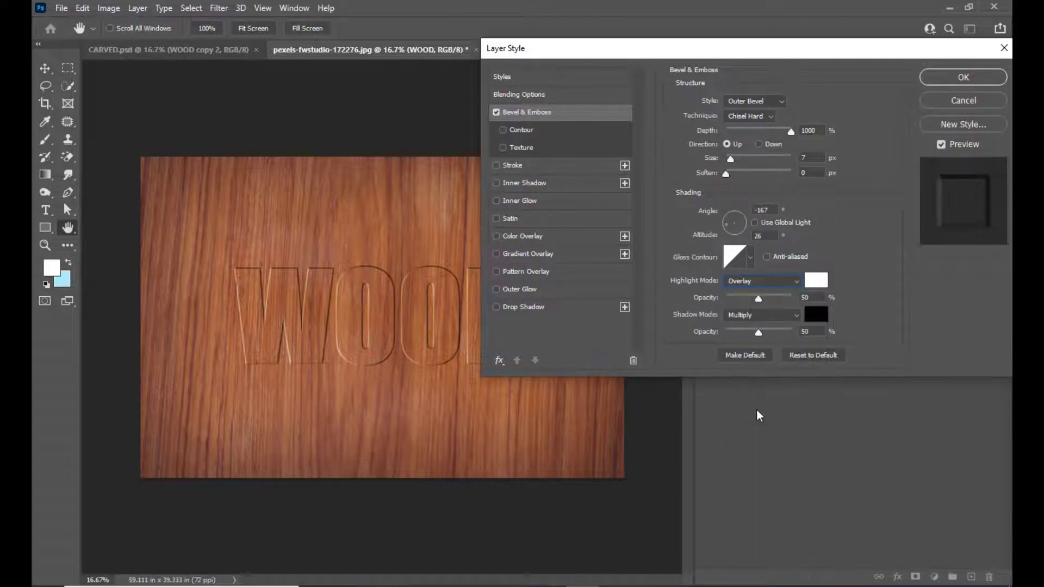
drag(638, 50, 659, 63)
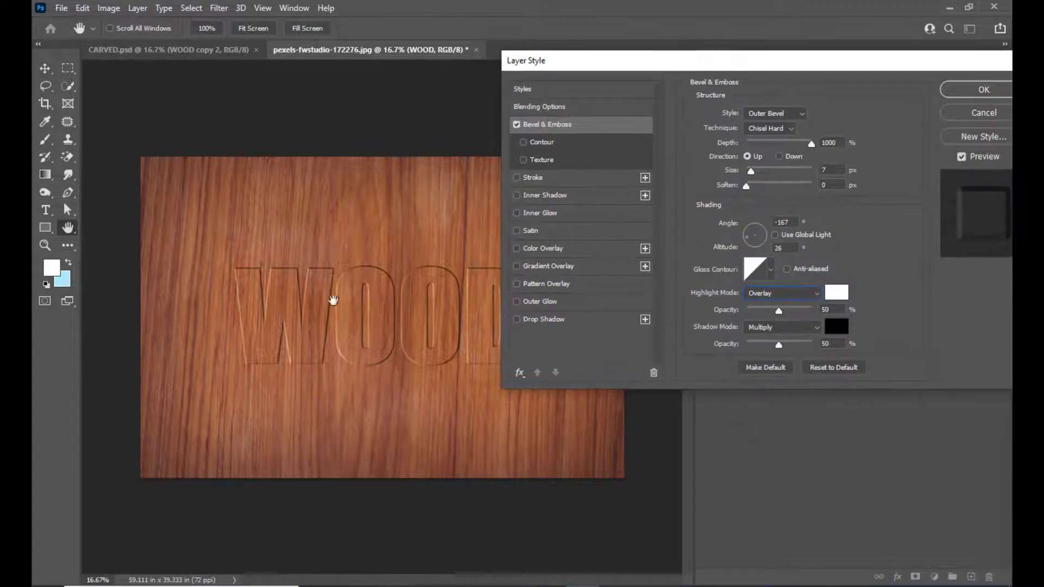
Set the bevel's shadow mode to Multiply with an opacity of 65%
drag(779, 64, 788, 64)
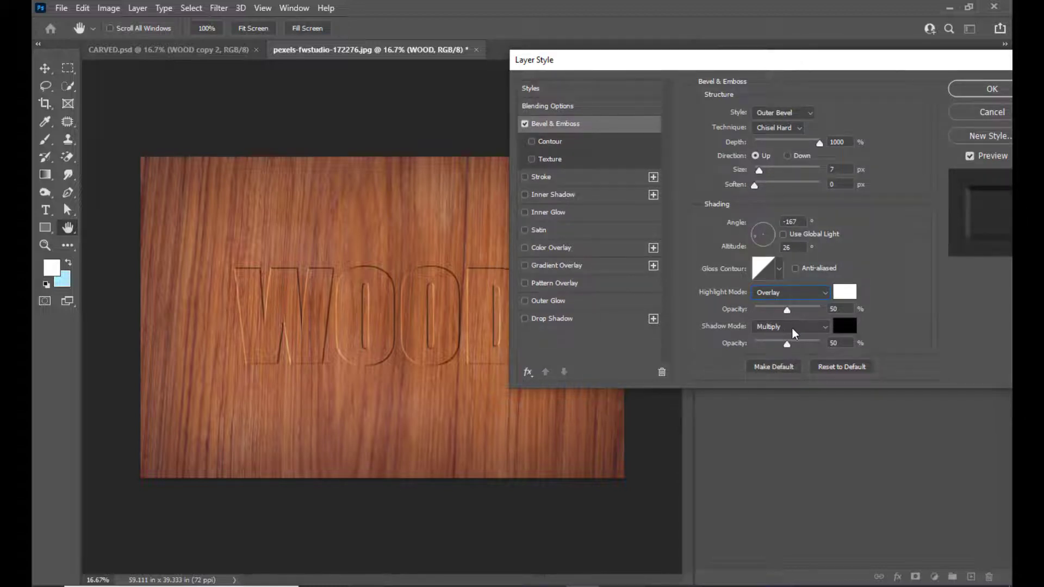
click(791, 332)
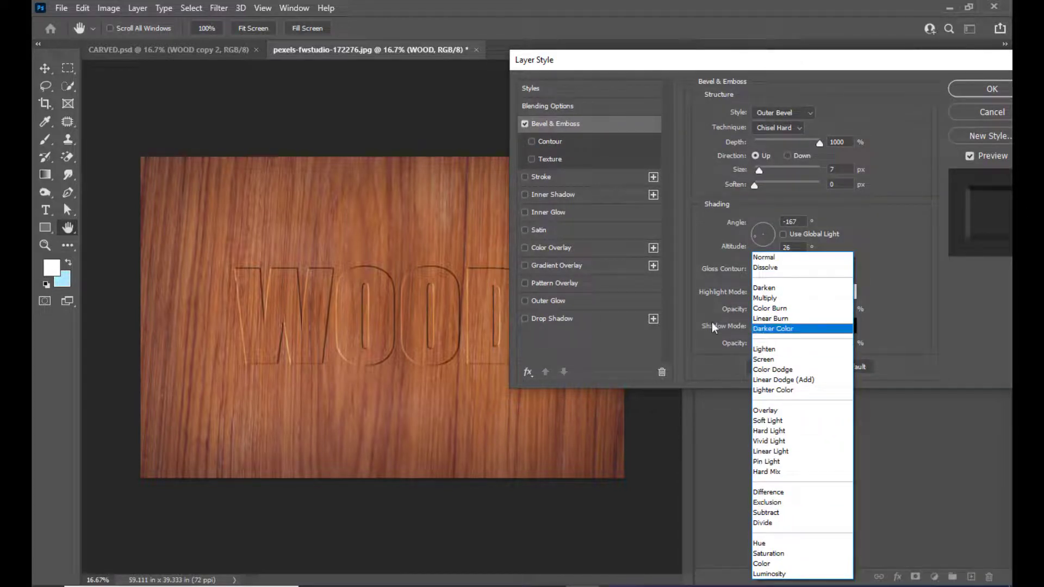
click(786, 329)
click(793, 331)
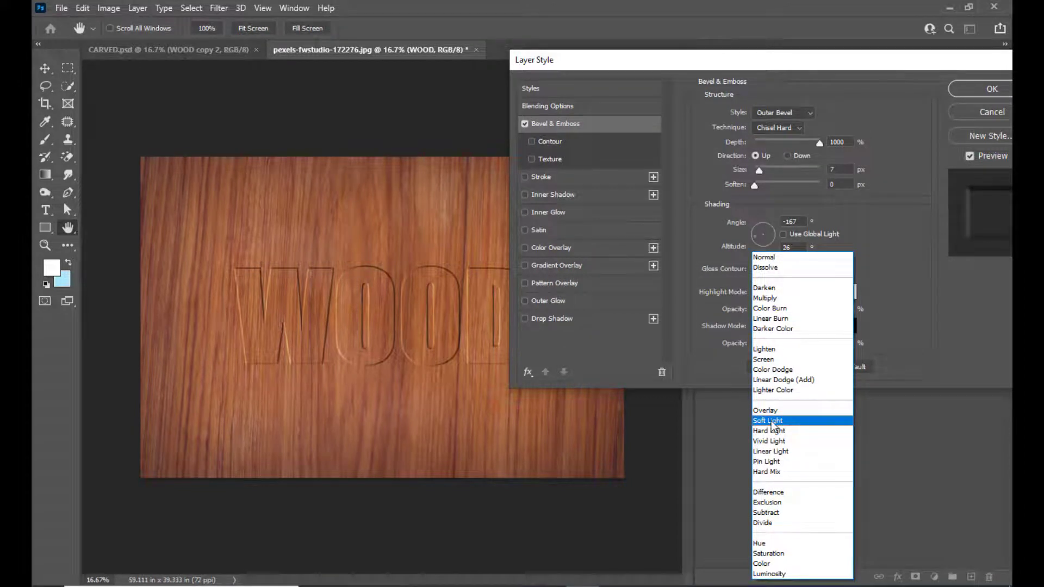
click(759, 299)
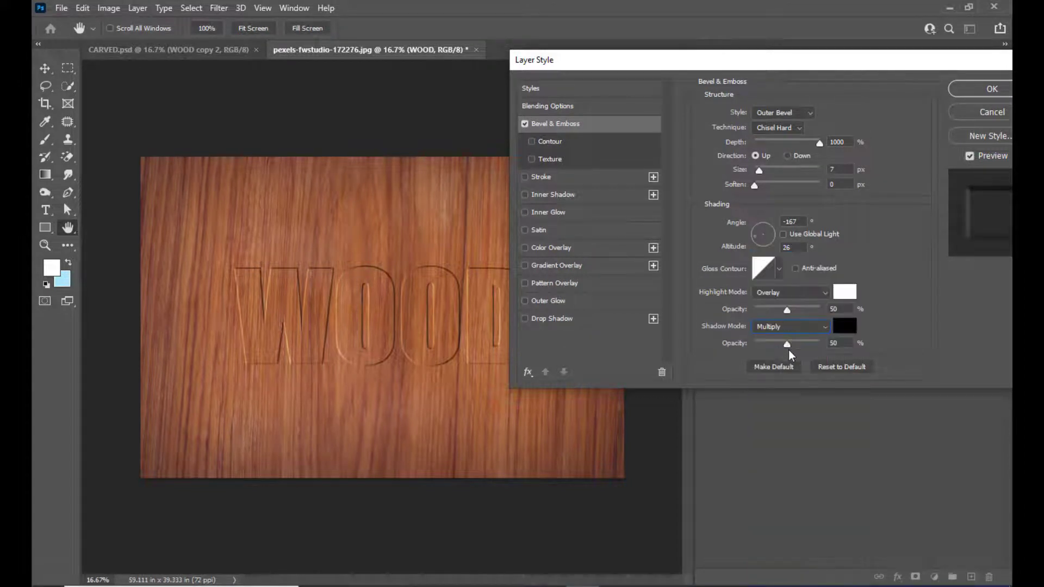
drag(788, 344, 790, 345)
click(798, 345)
mouse_move(687, 66)
mouse_down()
mouse_move(708, 67)
mouse_move(700, 72)
mouse_up()
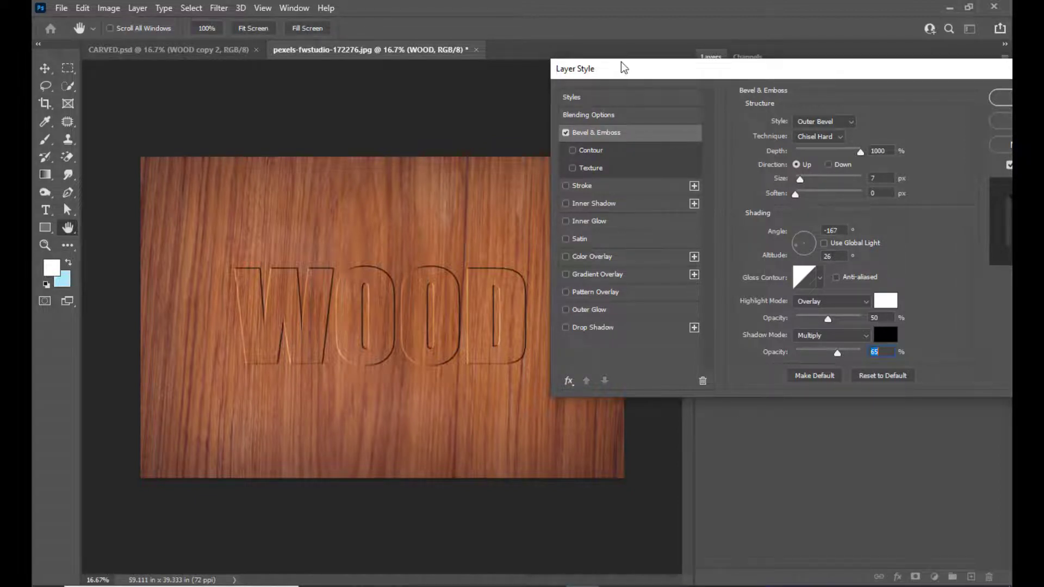
drag(621, 66, 589, 107)
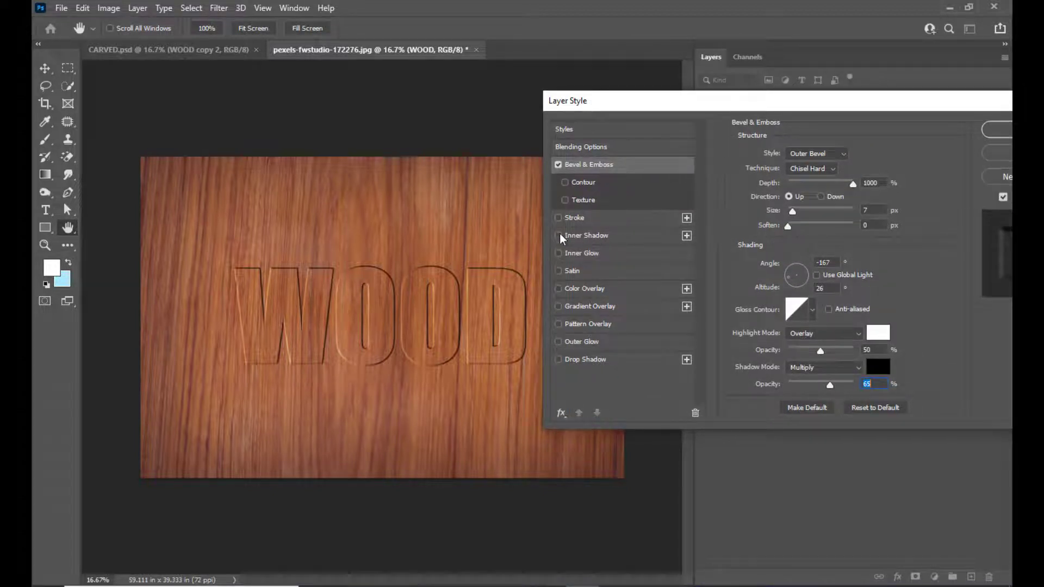
Add an Inner Shadow to the WOOD text with a distance of 26 px, choke of 14% and size of 68 px
click(559, 236)
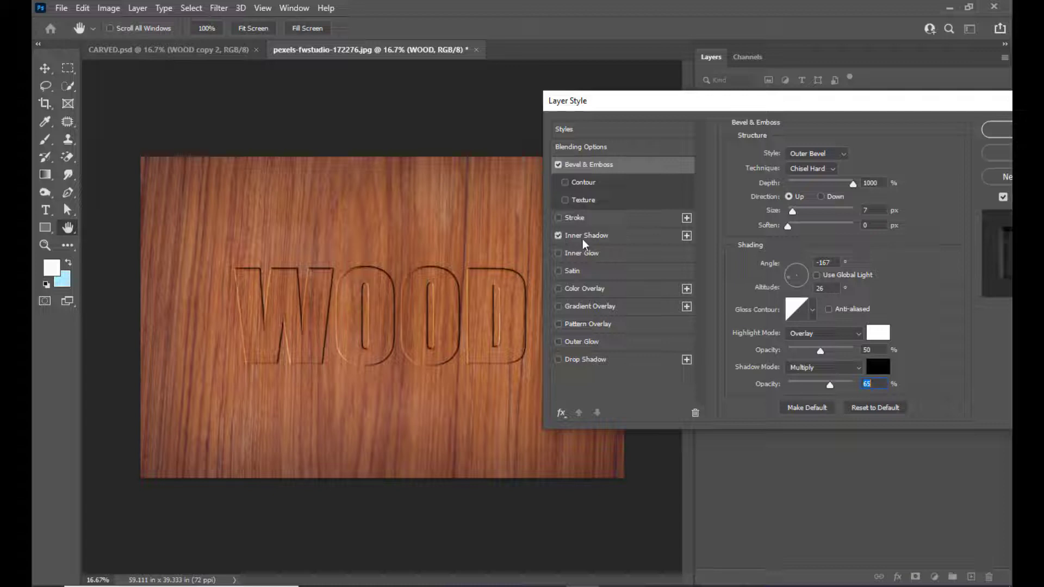
click(591, 232)
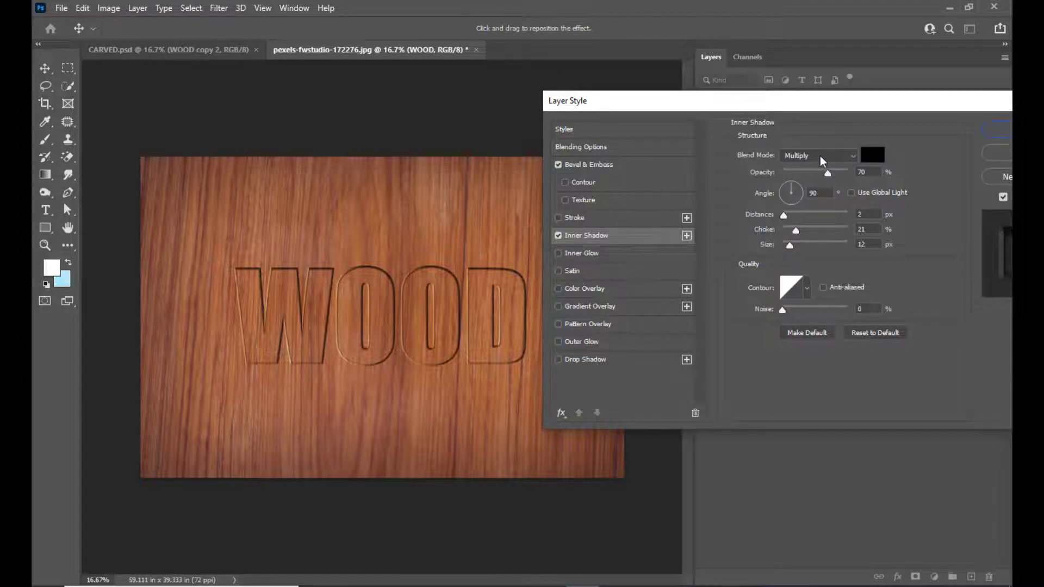
drag(756, 99, 763, 99)
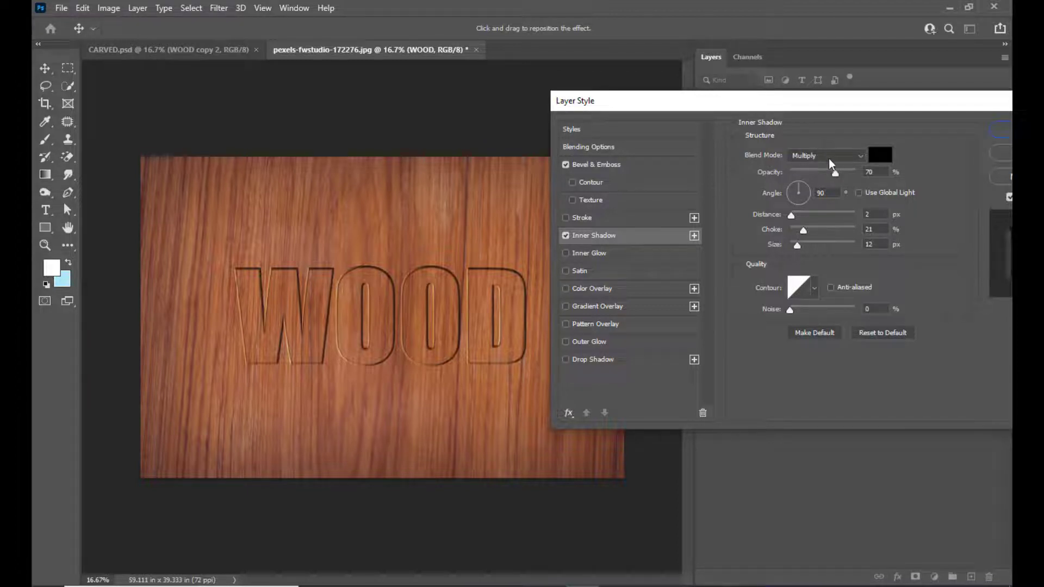
mouse_move(792, 216)
mouse_down()
mouse_move(810, 215)
mouse_move(813, 246)
mouse_move(807, 215)
mouse_move(811, 230)
mouse_move(801, 229)
mouse_up()
click(808, 229)
click(808, 216)
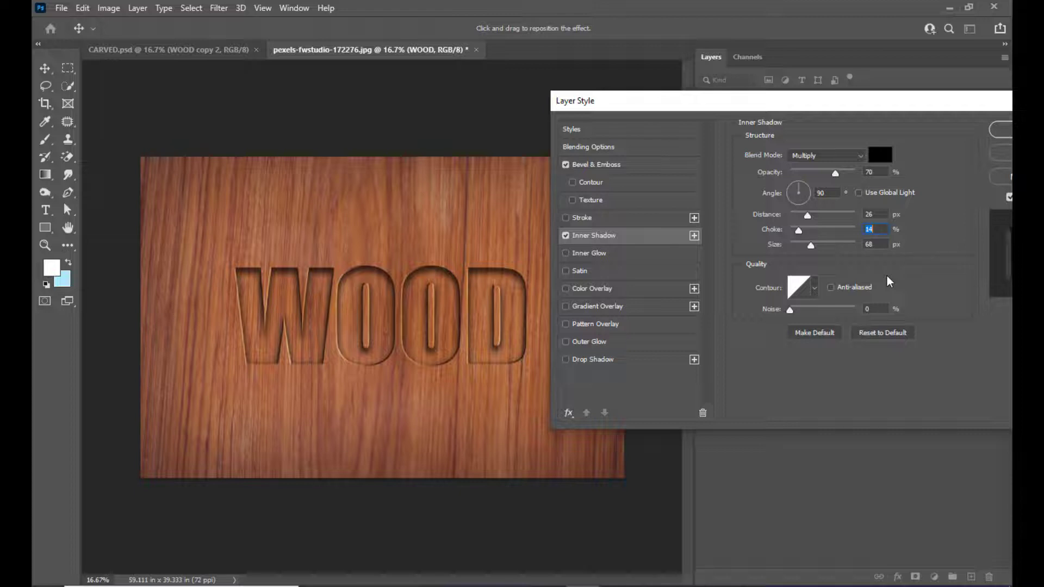
Add a Color Overlay to the WOOD text and reset it to its default settings
drag(646, 103, 649, 93)
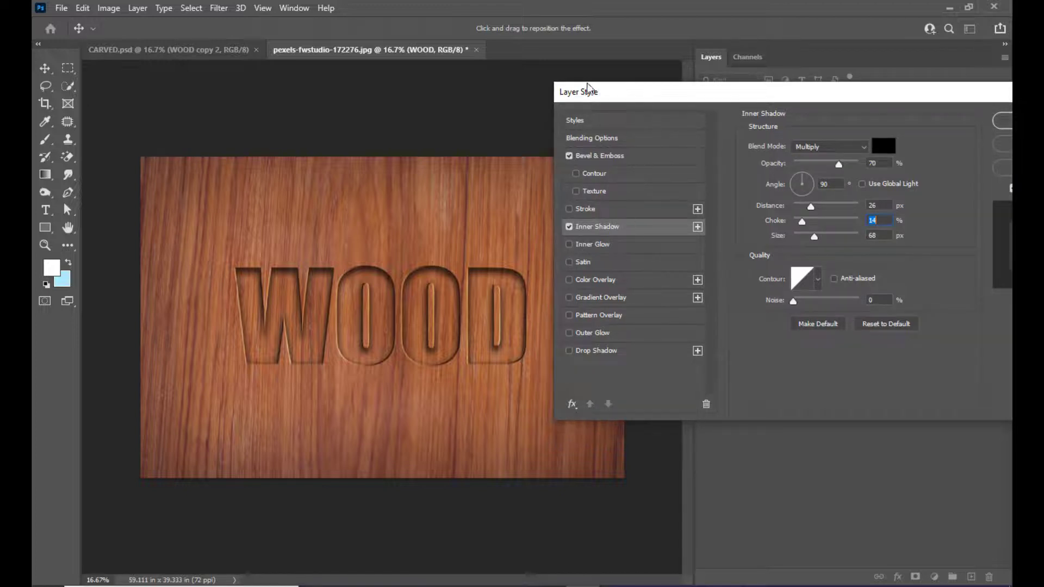
drag(587, 85, 602, 78)
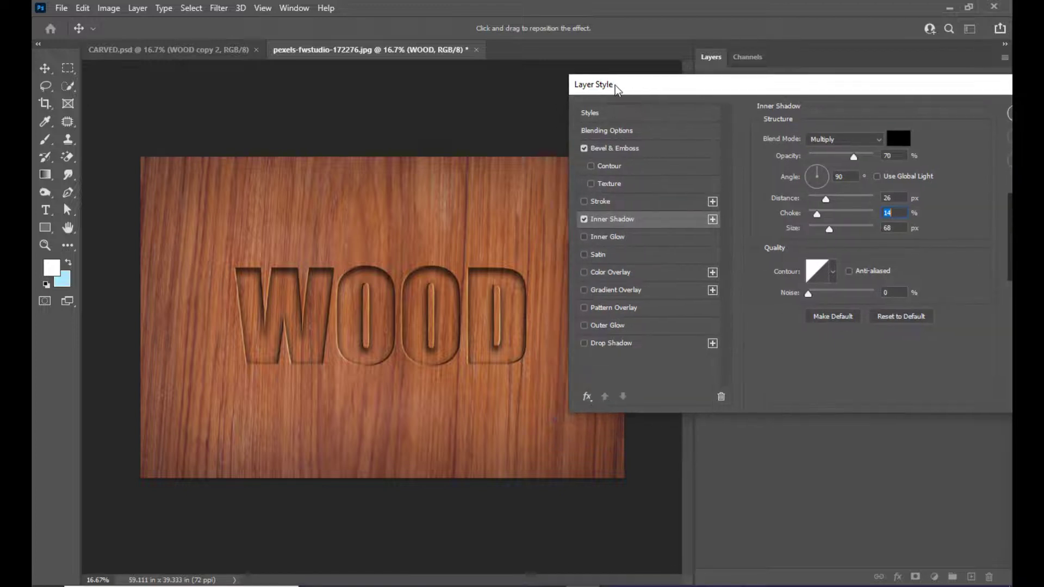
click(584, 274)
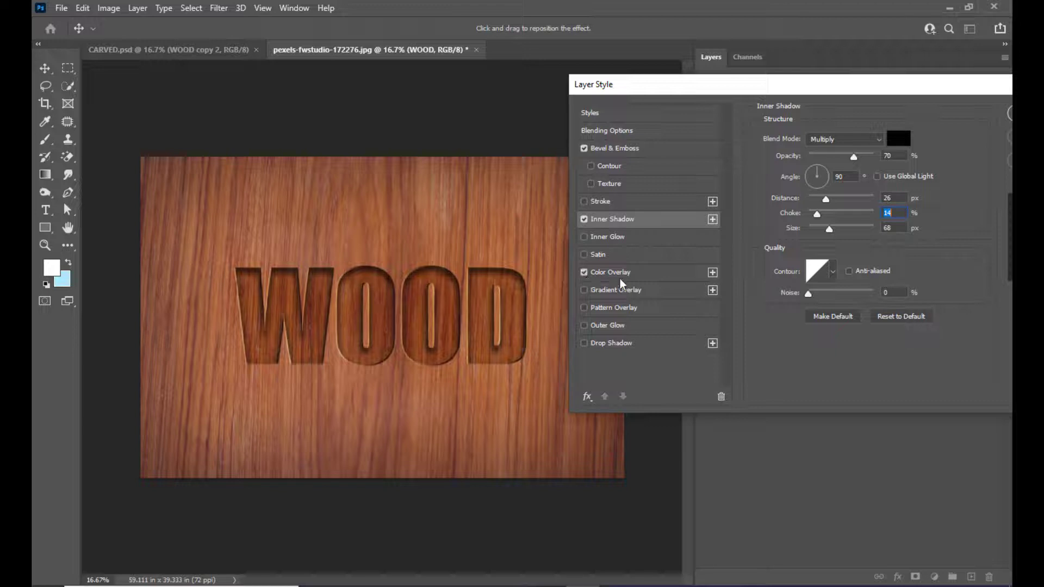
click(622, 278)
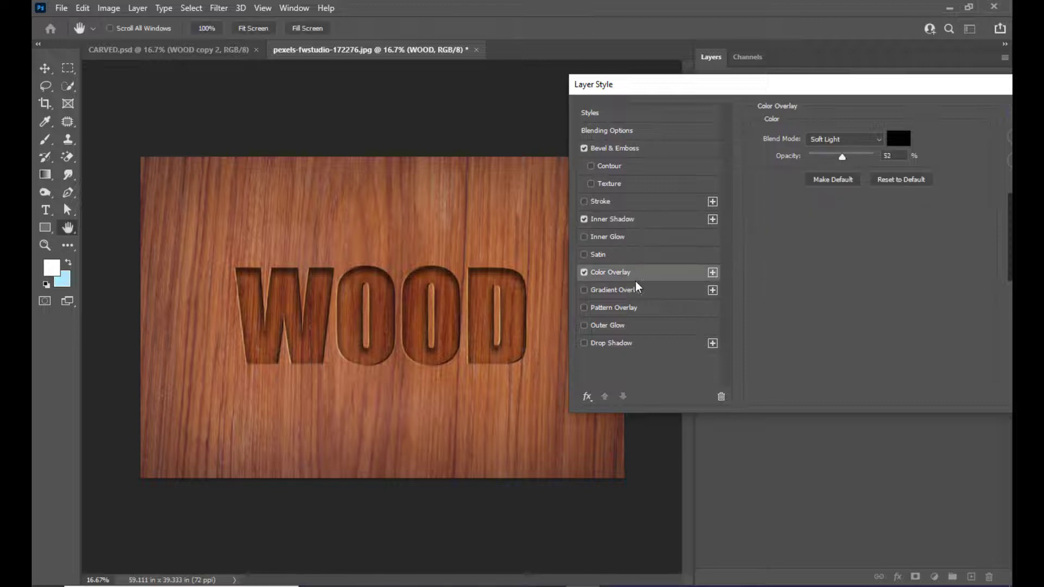
click(904, 181)
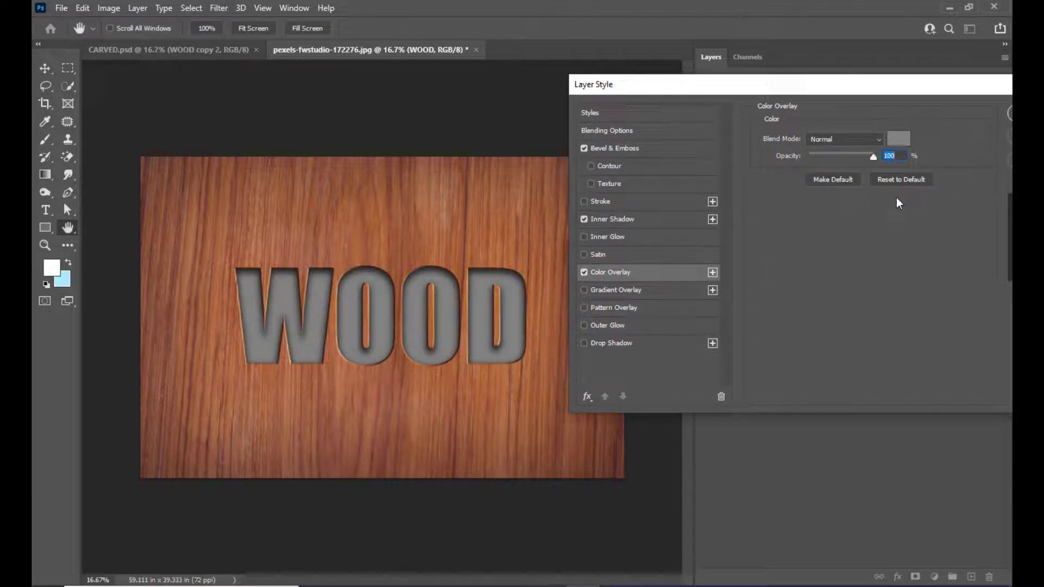
Set the color overlay's blend mode to Soft Light and lower its opacity slightly
drag(840, 89, 824, 119)
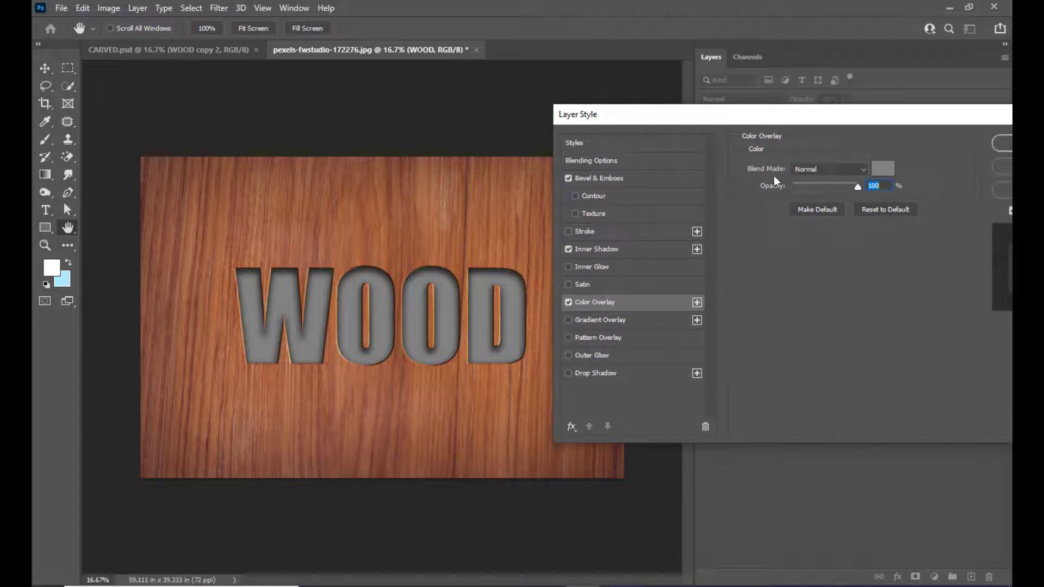
click(830, 170)
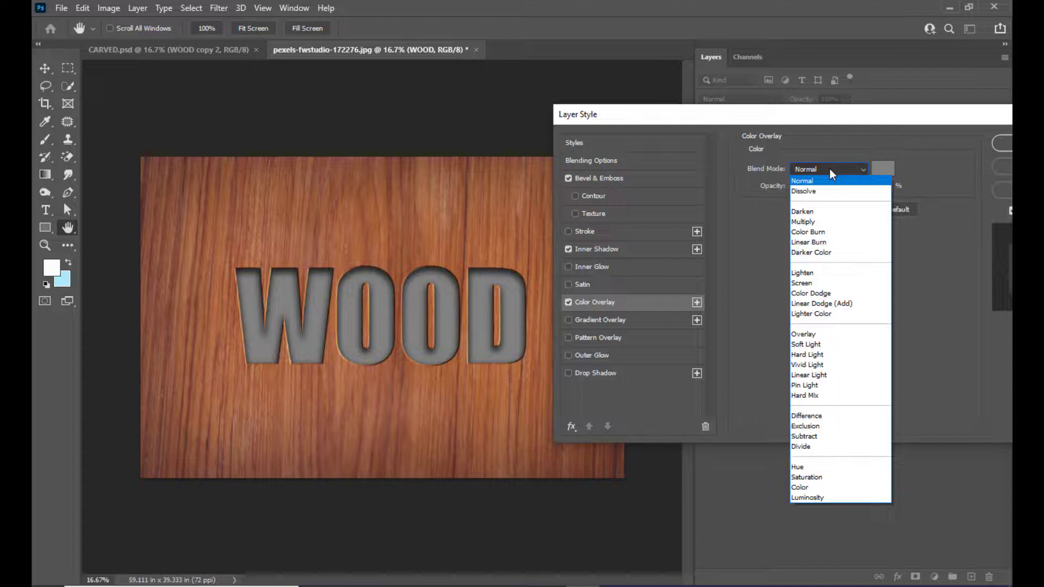
click(816, 345)
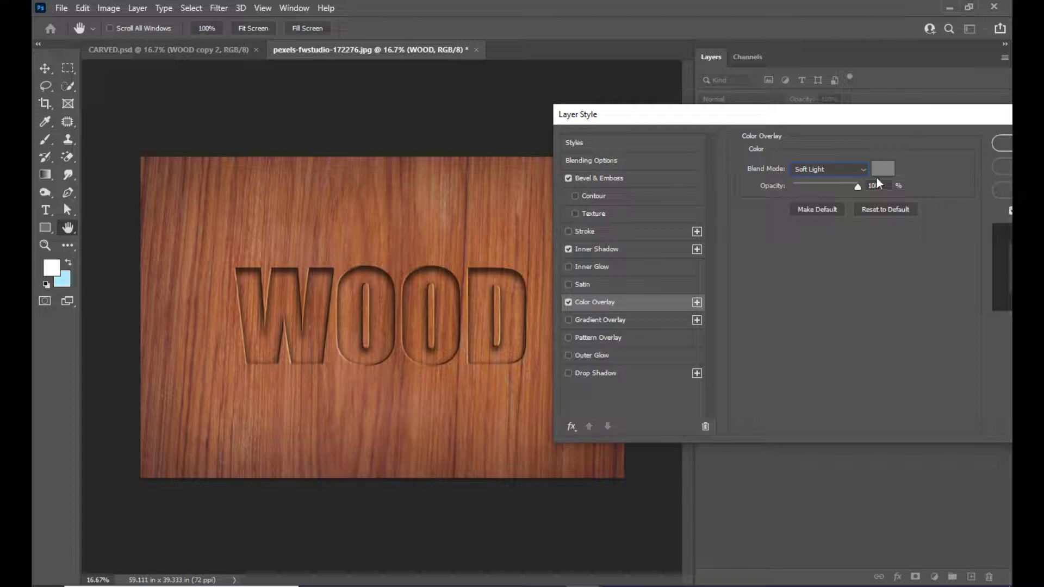
drag(858, 187, 845, 190)
Add a Gradient Overlay to the WOOD text and reset it to its default settings
click(631, 322)
drag(678, 115, 650, 142)
click(559, 343)
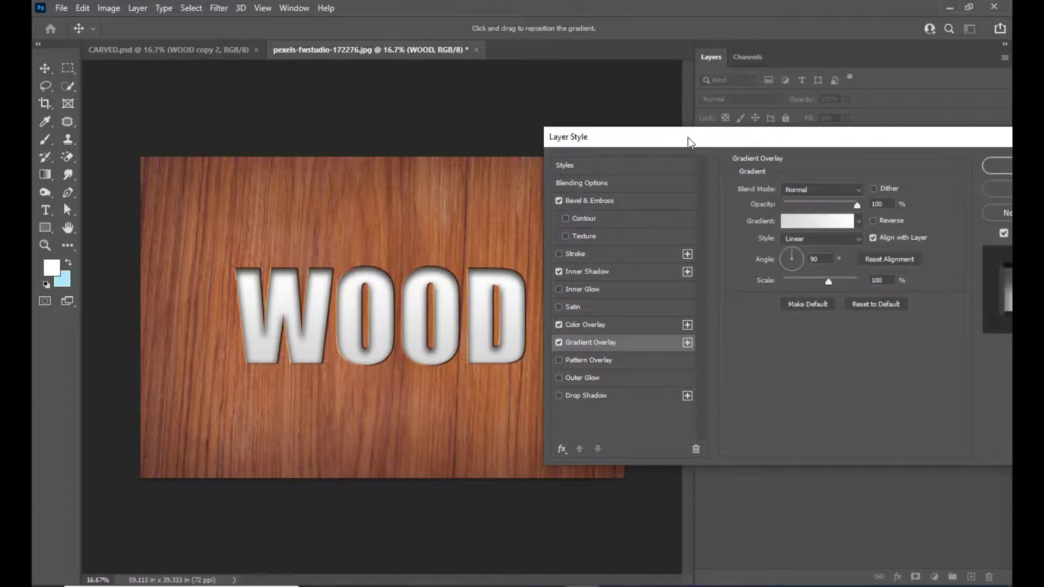
drag(690, 140, 677, 143)
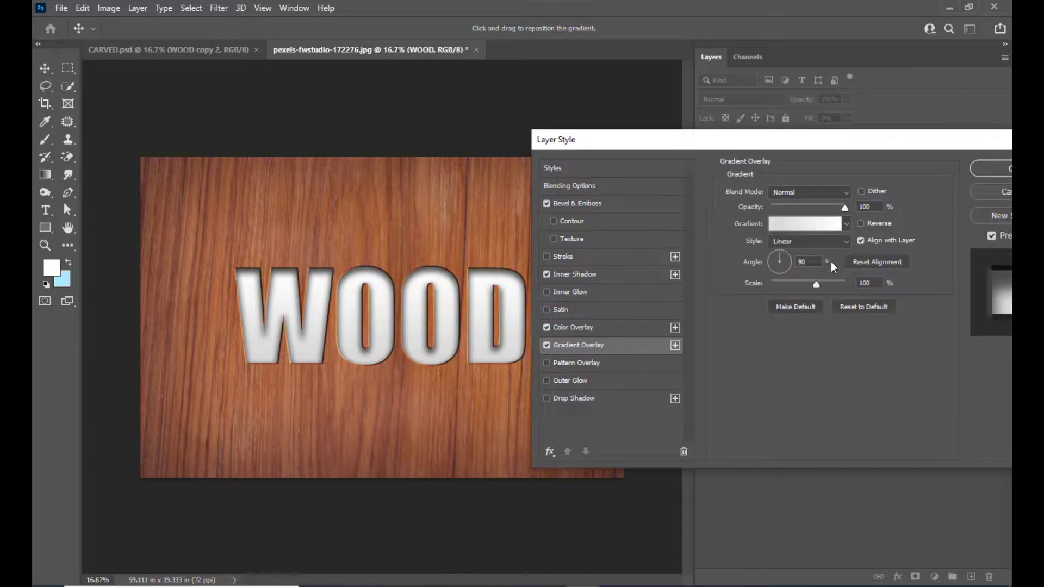
click(861, 307)
drag(786, 144, 772, 144)
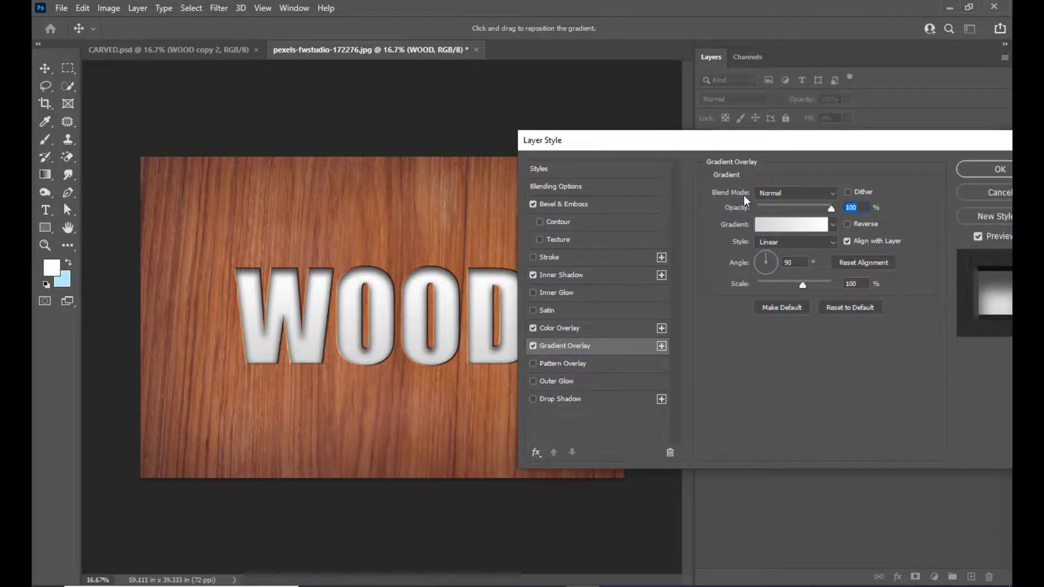
drag(766, 144, 775, 143)
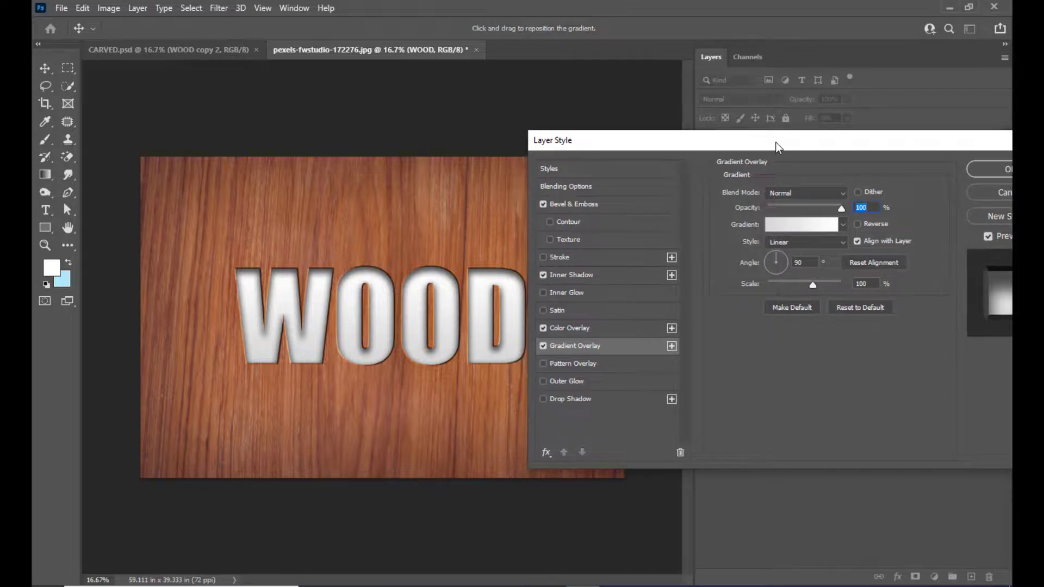
Set the gradient overlay's blend mode to Multiply
click(804, 194)
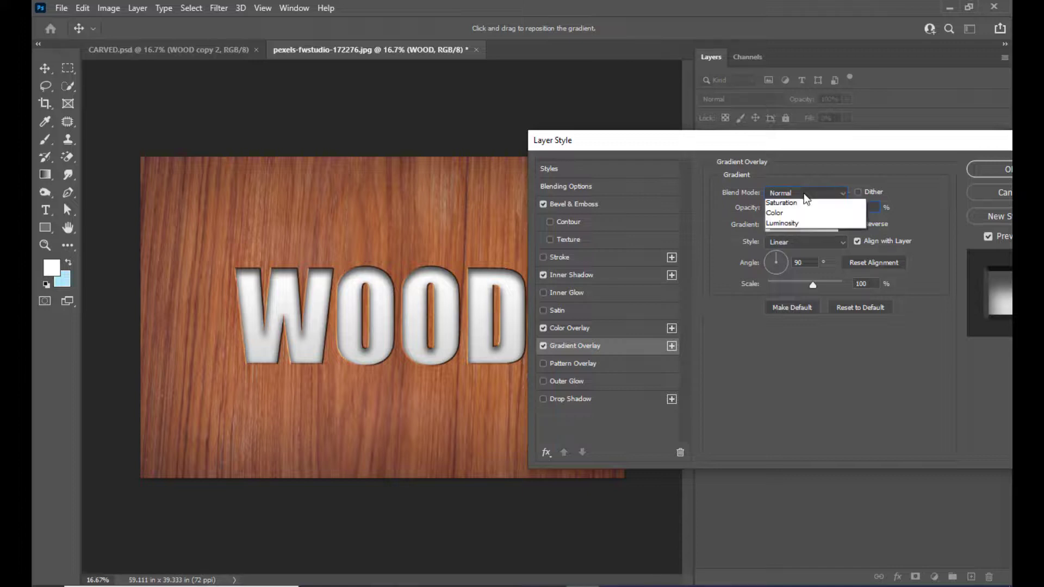
click(788, 246)
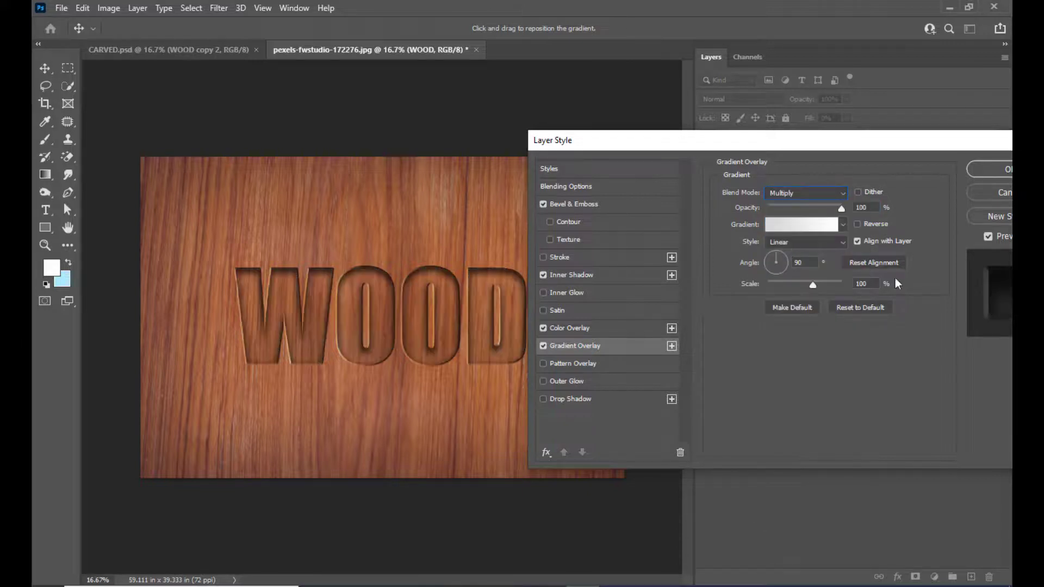
drag(683, 144, 713, 139)
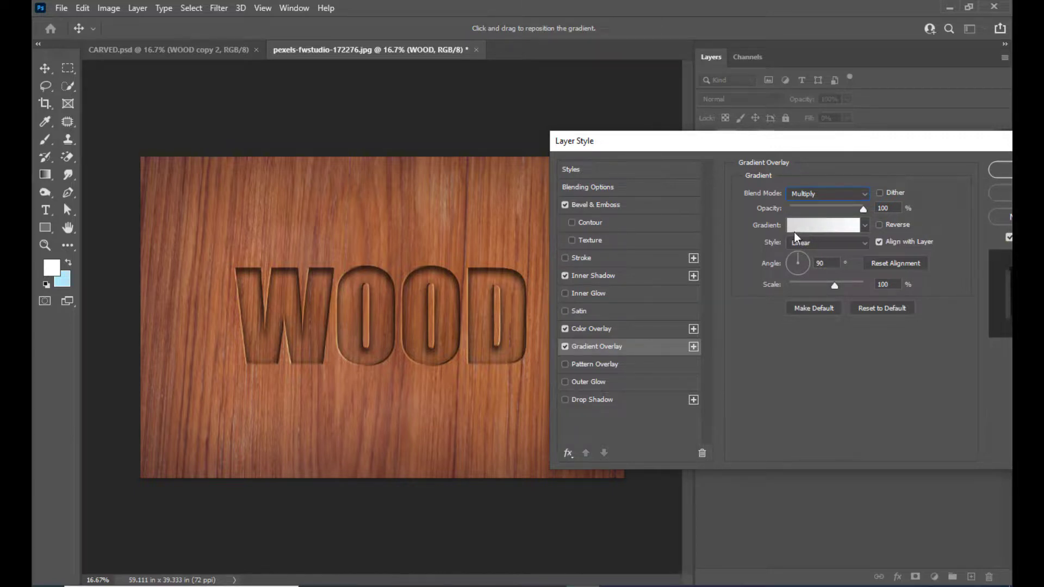
Edit the overlay's gradient and set its starting gray color stop to 000000
click(806, 224)
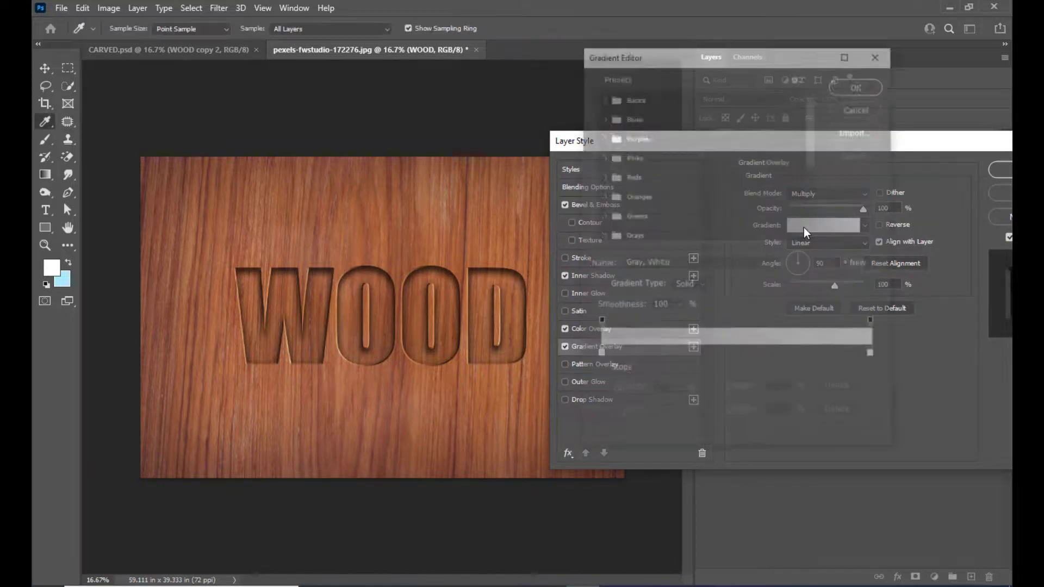
drag(645, 56, 673, 55)
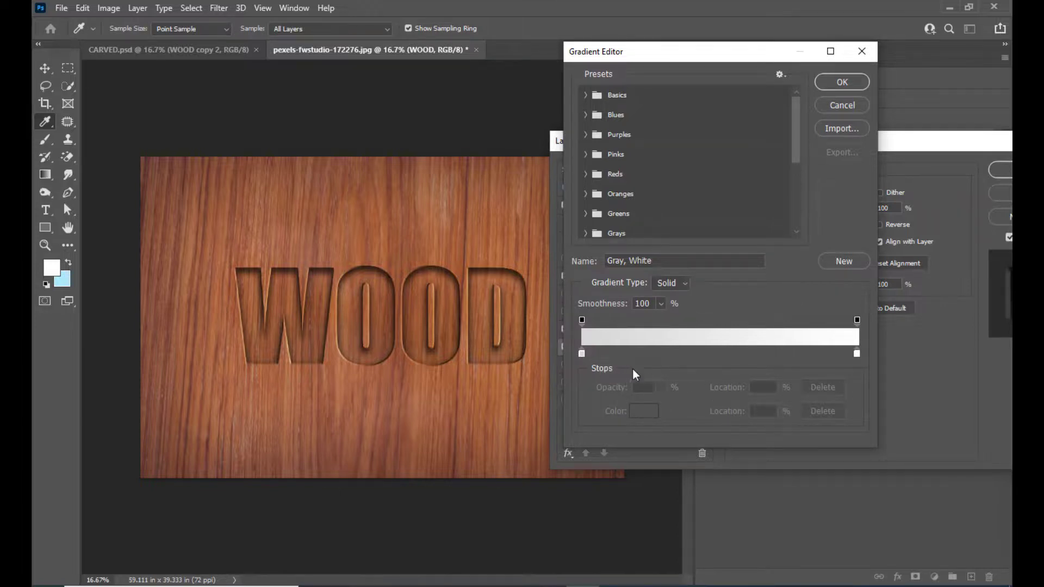
double_click(582, 355)
text(000000)
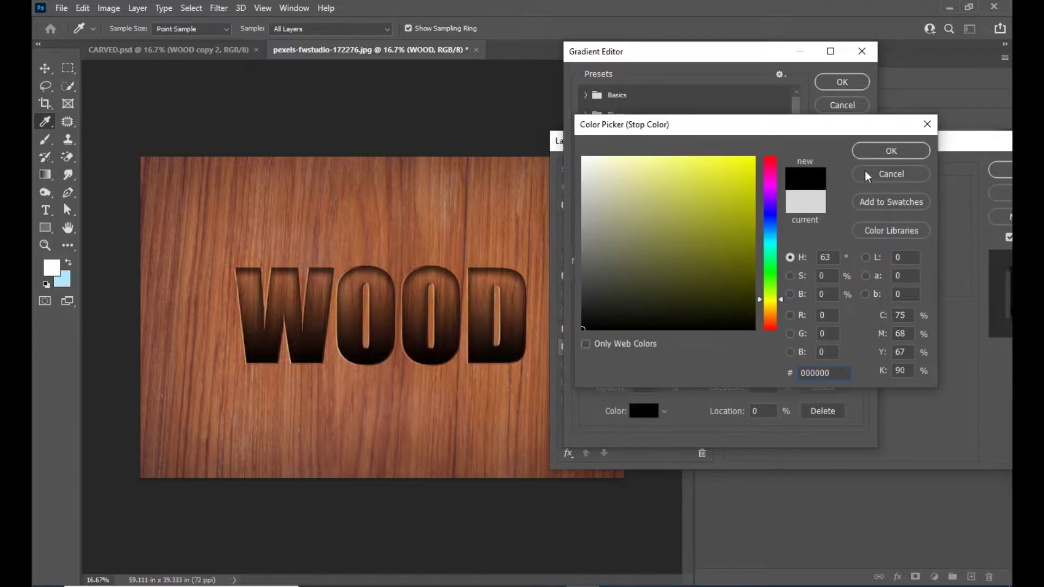
click(892, 151)
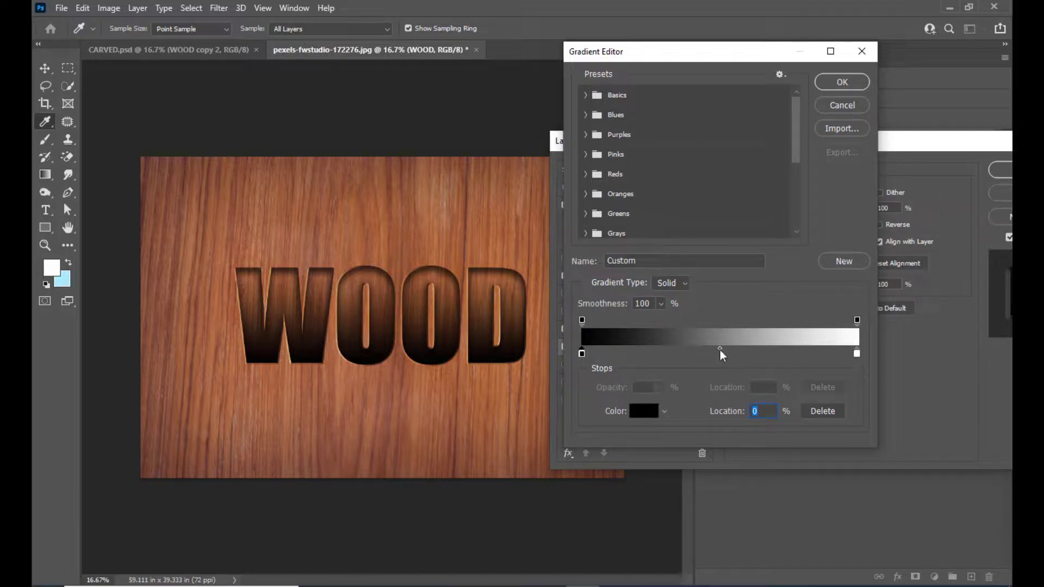
Shift the gradient's color midpoint towards the black stop and move the white stop to 73%
drag(720, 350, 640, 354)
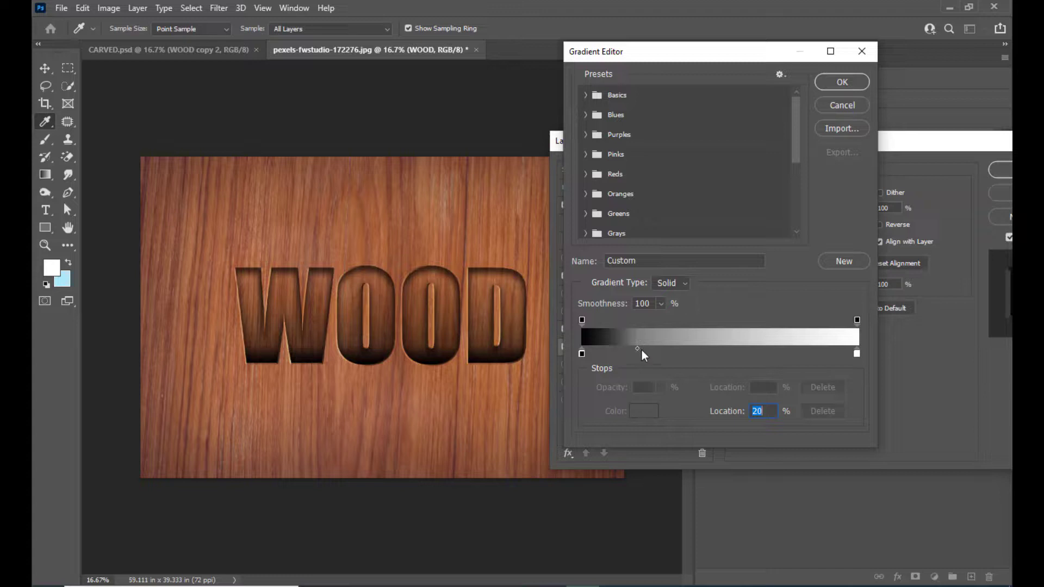
drag(858, 354, 783, 358)
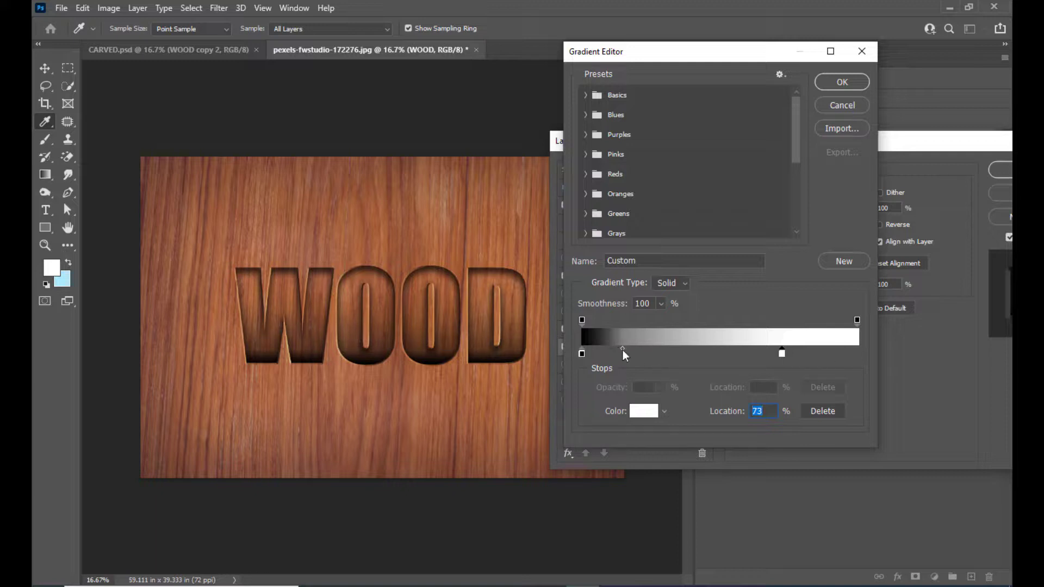
drag(622, 350, 632, 349)
Change the gradient's black stop to 2a2a2a and apply the edited gradient and layer styles
click(582, 355)
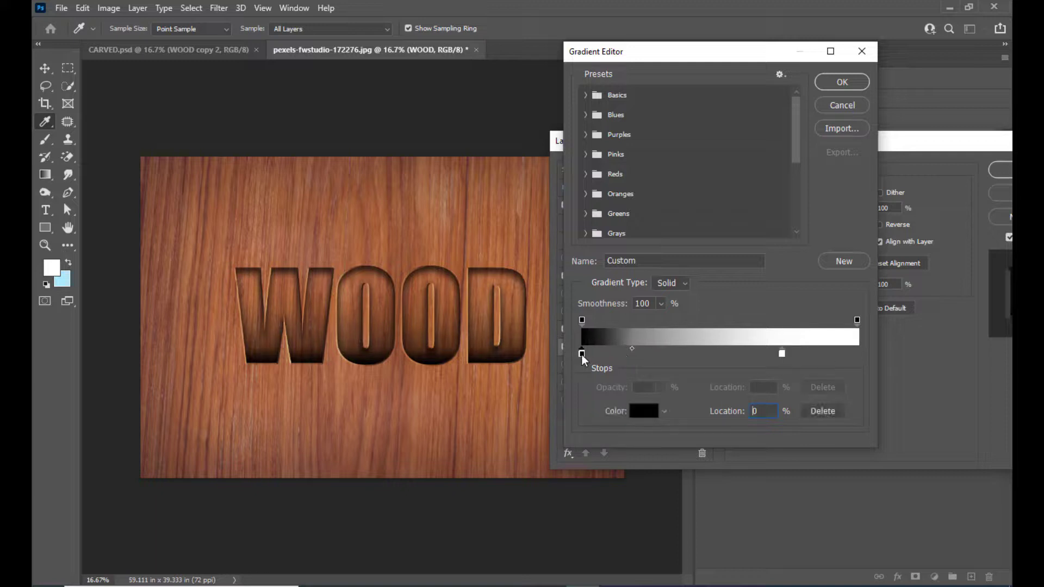
double_click(581, 355)
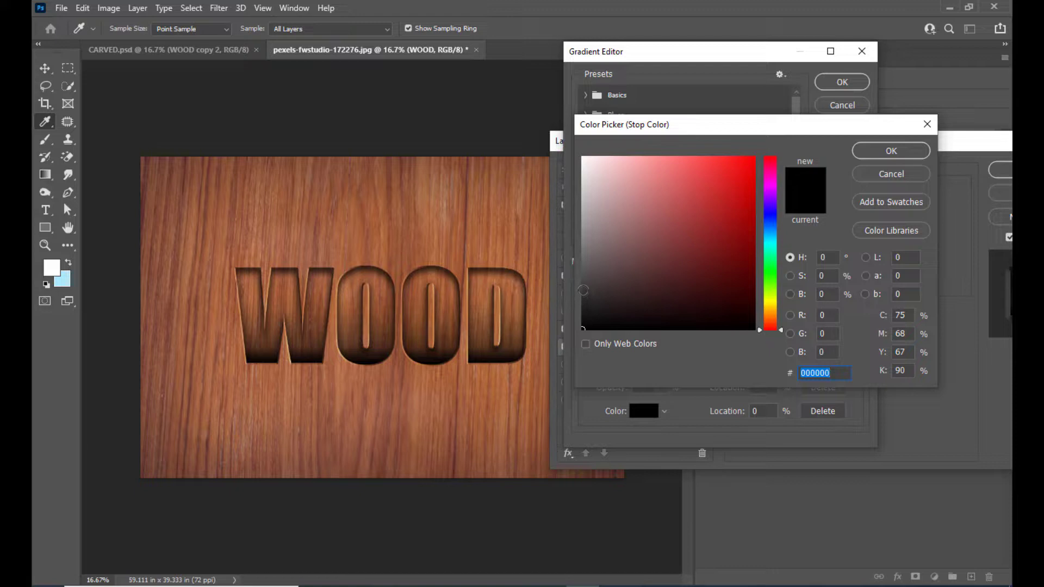
click(584, 290)
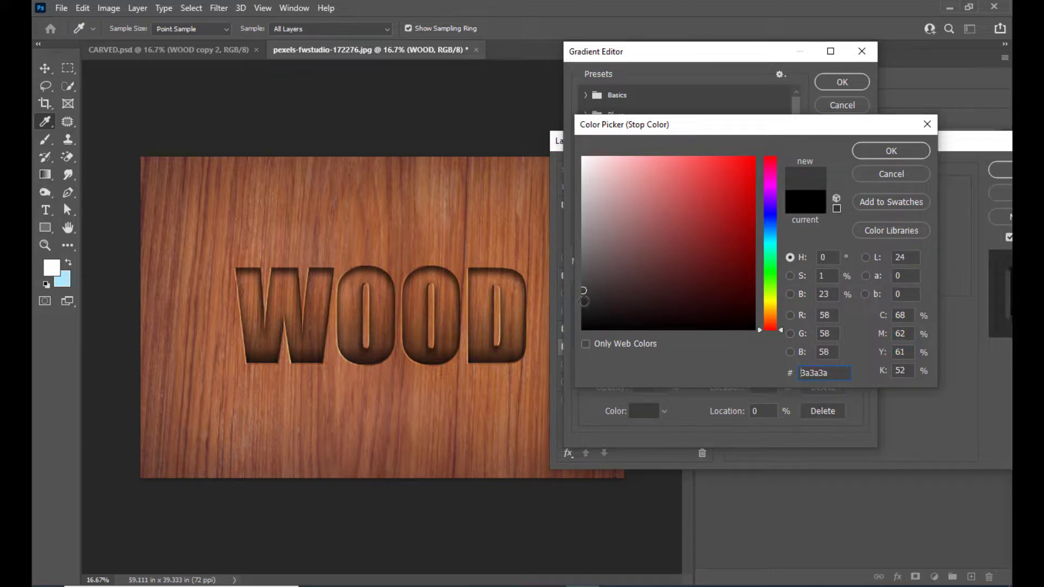
click(584, 301)
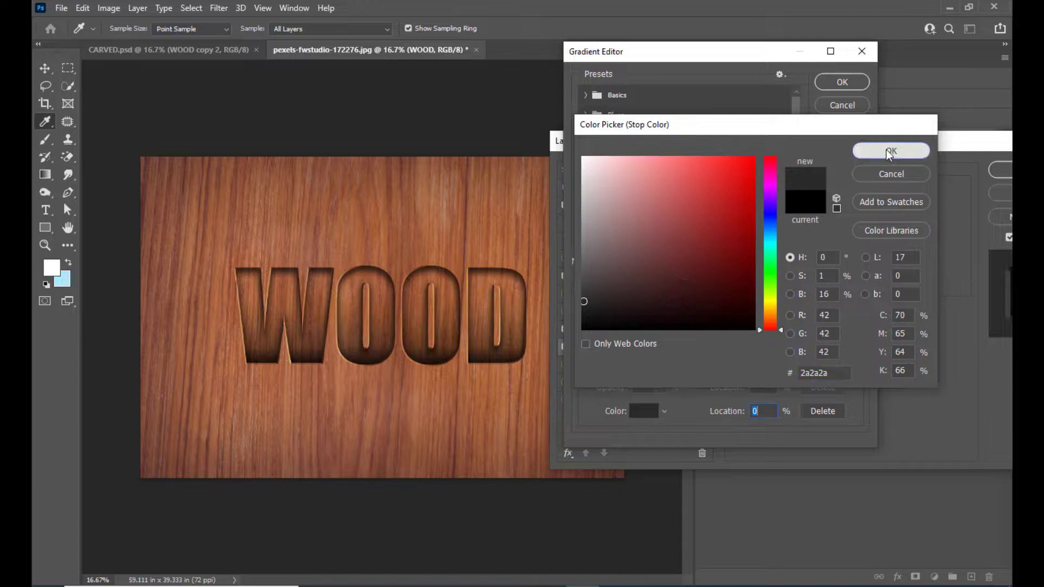
click(891, 151)
click(841, 83)
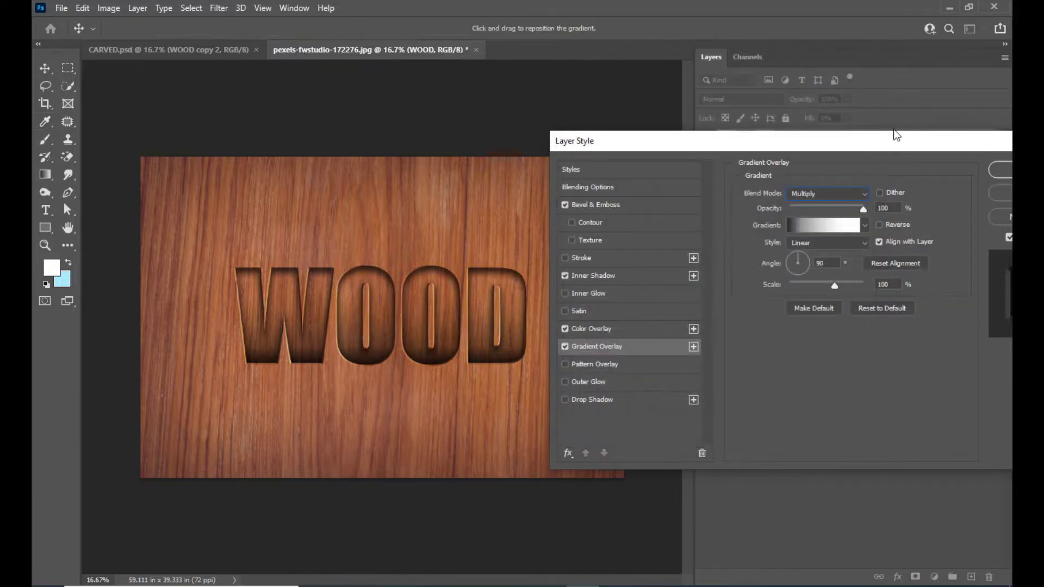
drag(648, 145, 608, 156)
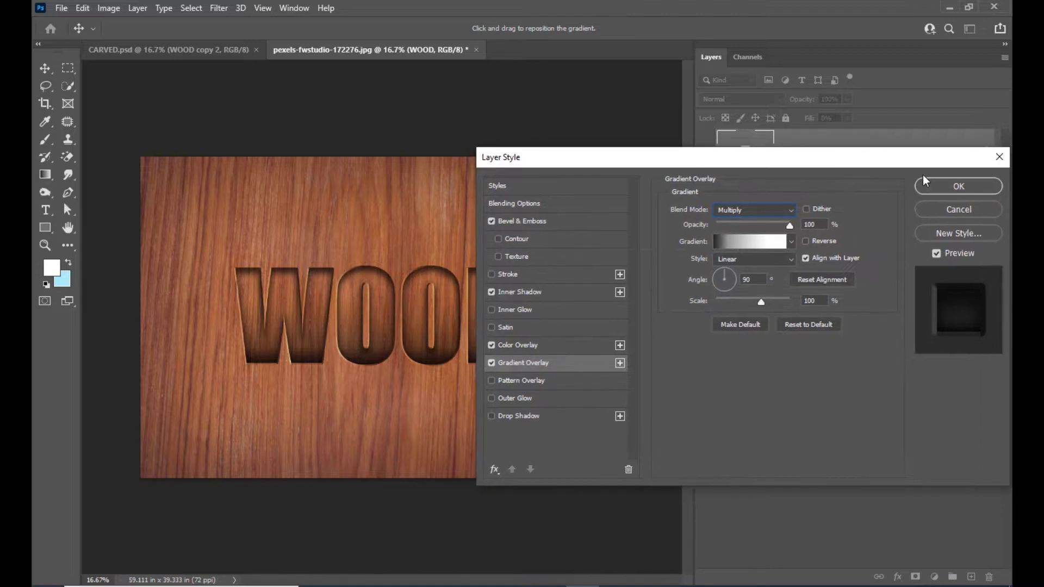
click(943, 185)
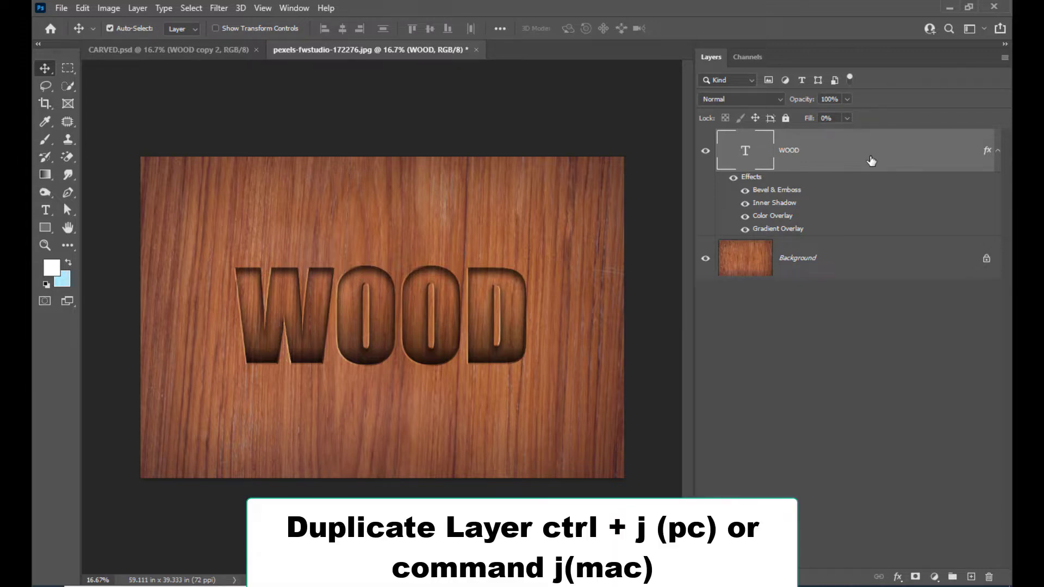
Duplicate the WOOD layer twice, hiding the Color and Gradient Overlays on both copies and the Inner Shadow on the second copy
key(ctrl+j)
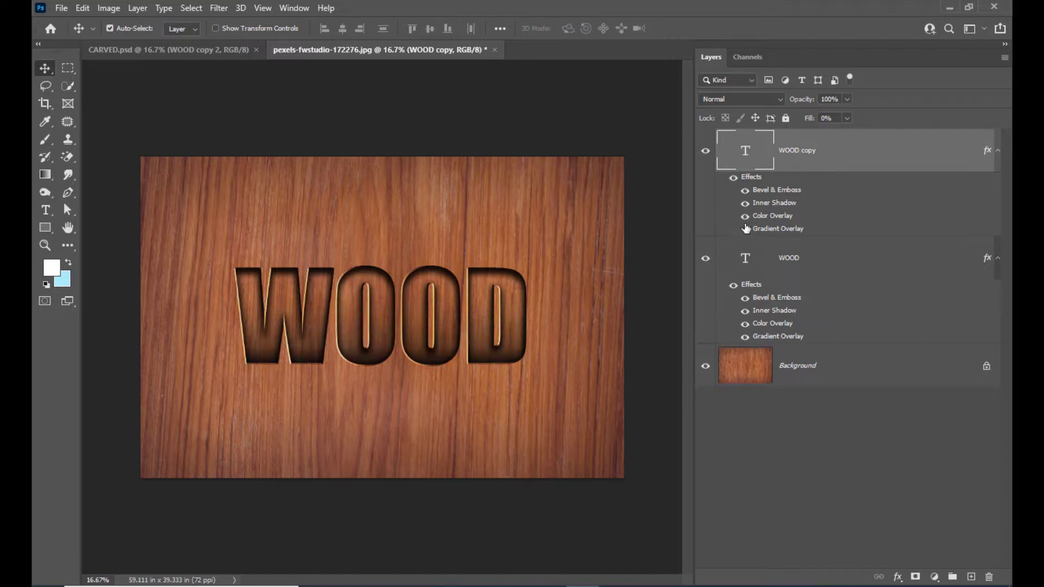
click(745, 216)
key(ctrl+j)
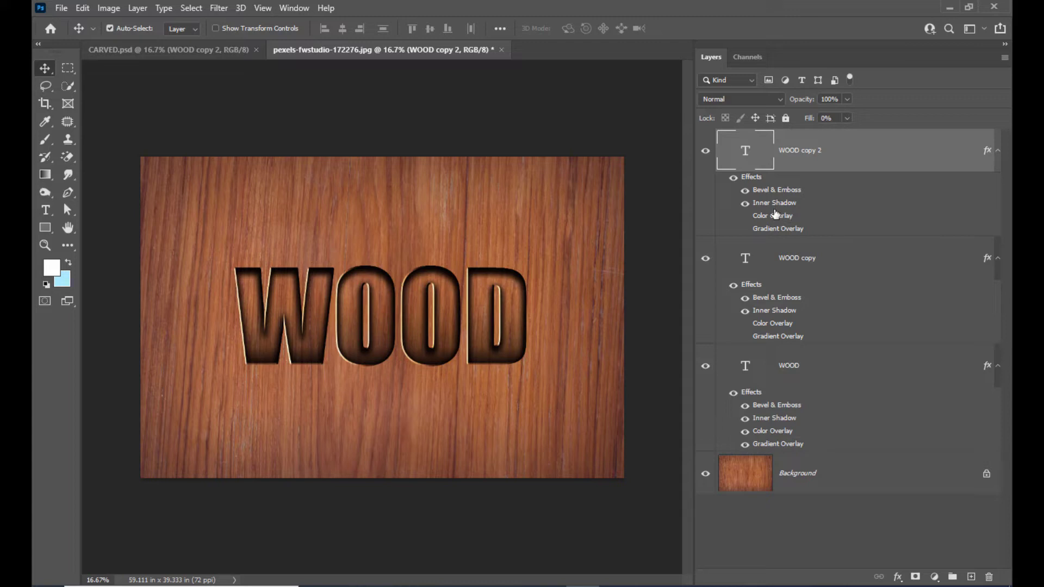
click(745, 204)
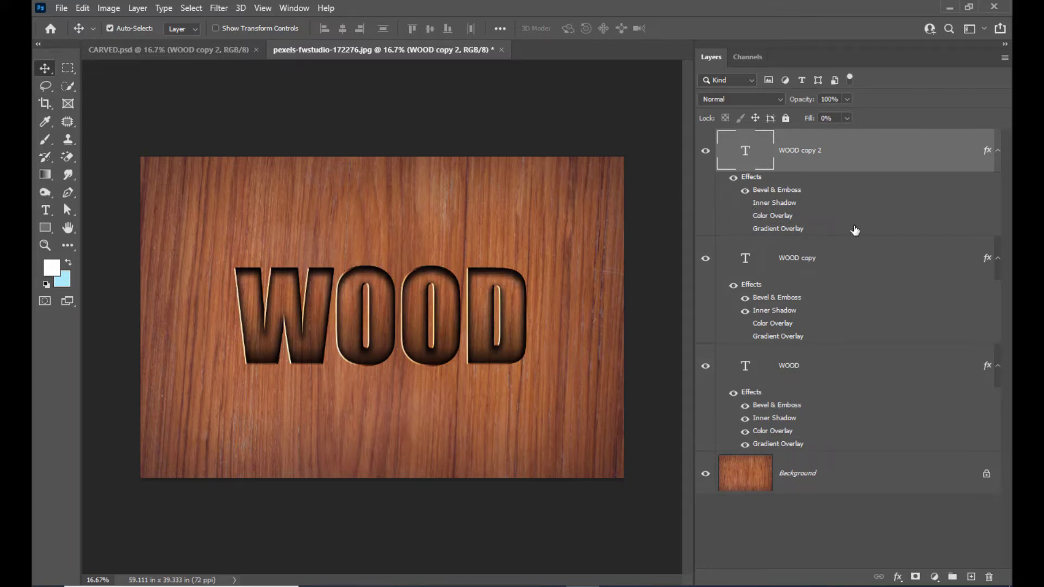